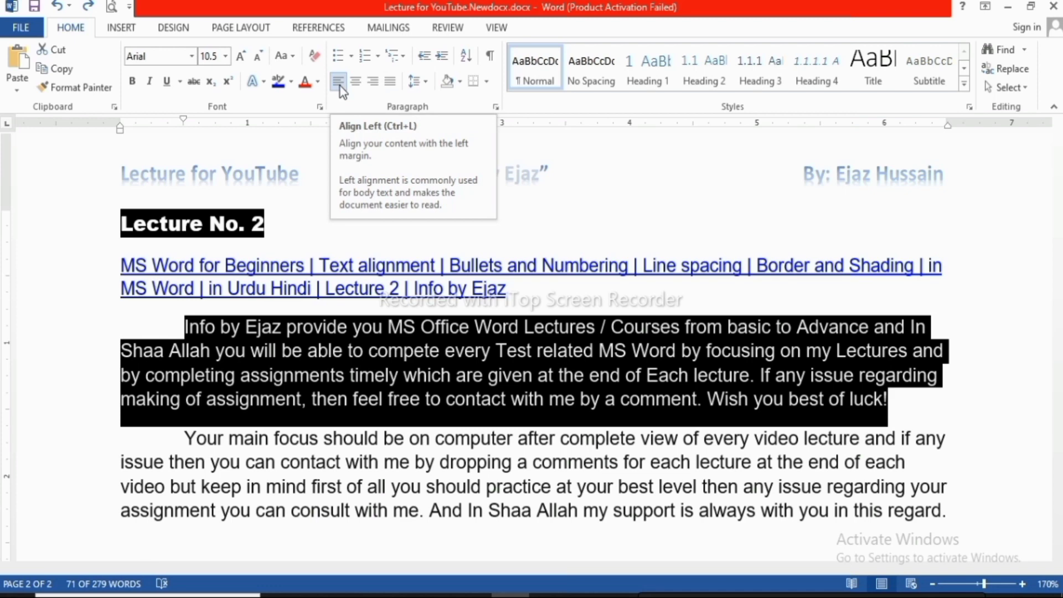
- Center the first body paragraph, then add and undo a test line 'You should do every assignment timely'
left_click(172, 348)
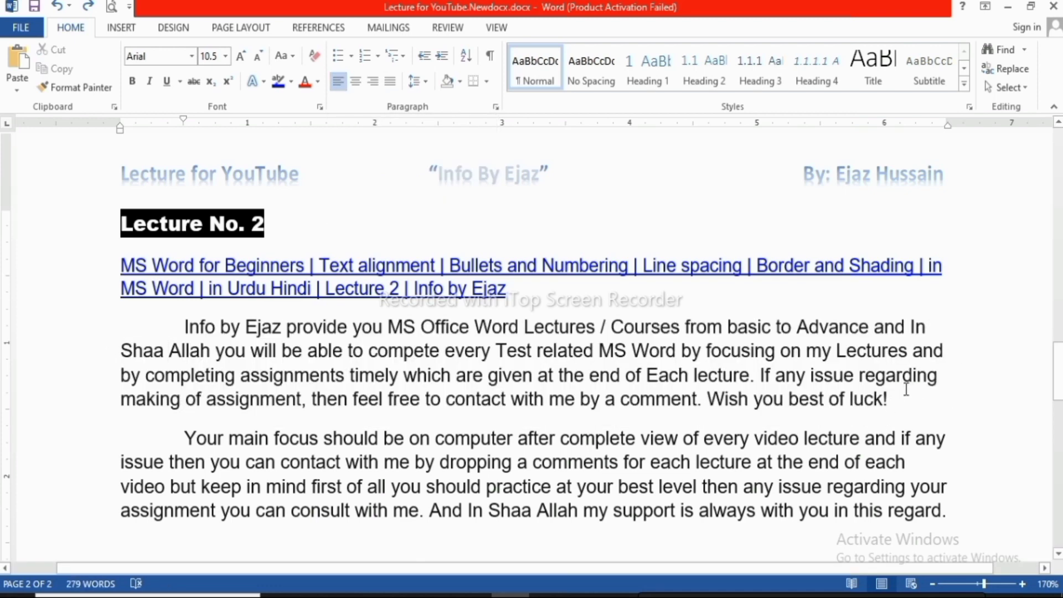
triple_click(942, 354)
left_click(356, 81)
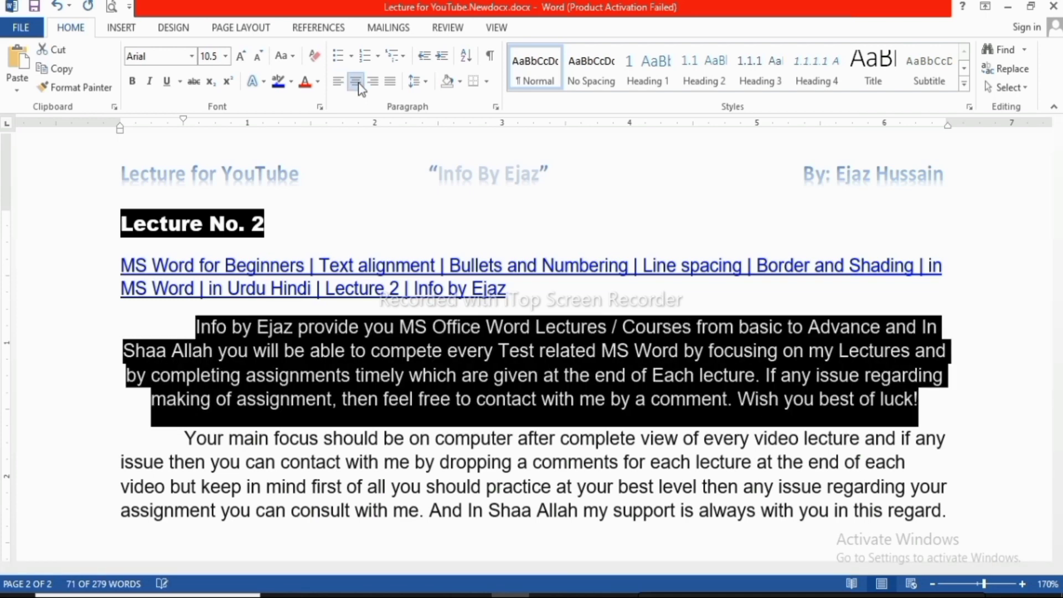
left_click(394, 367)
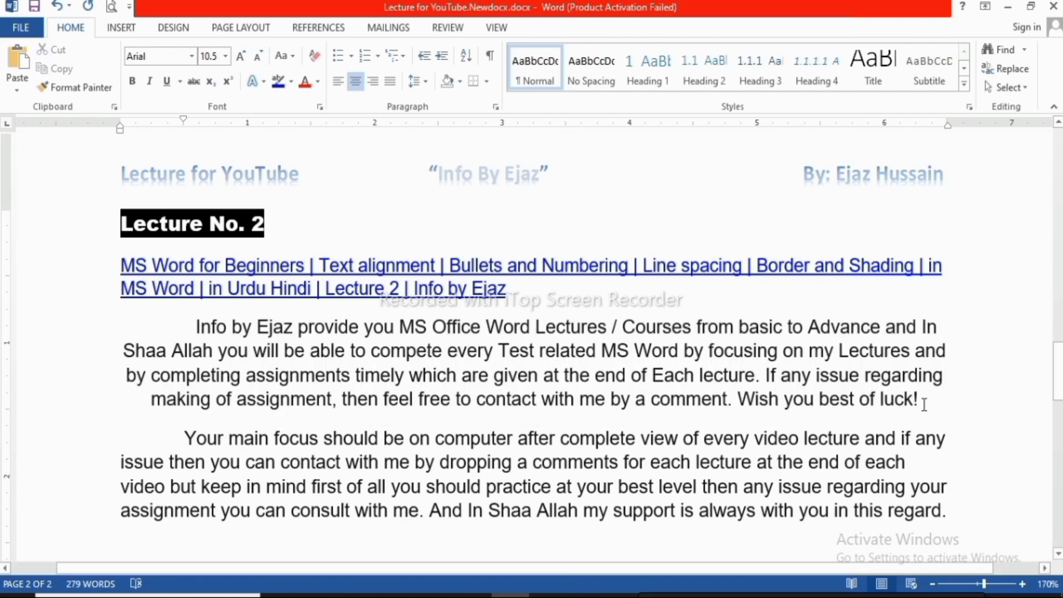
key("Return")
type("You should do every assignment ")
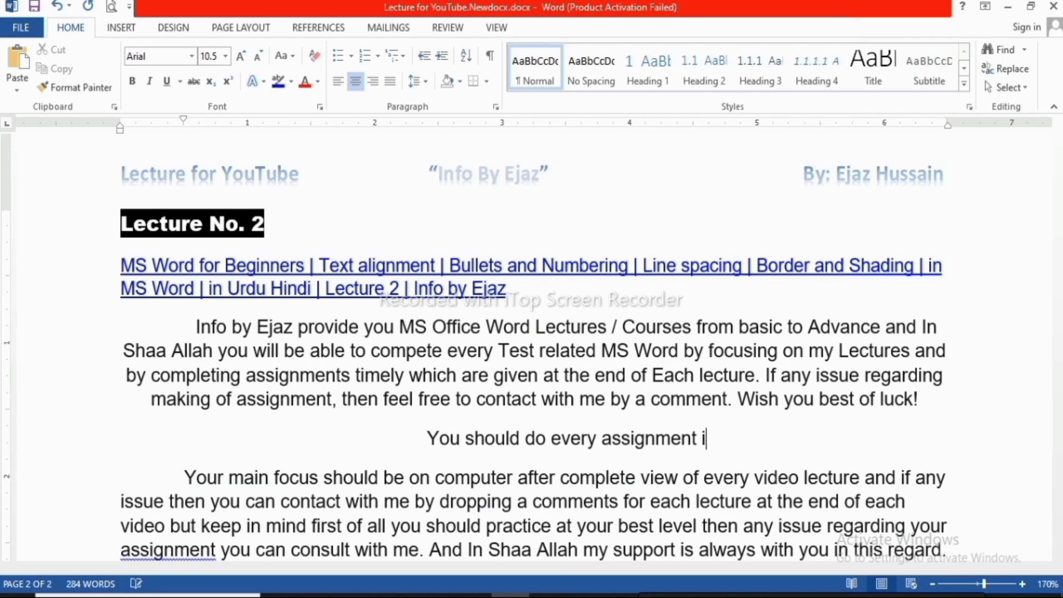
type("timely")
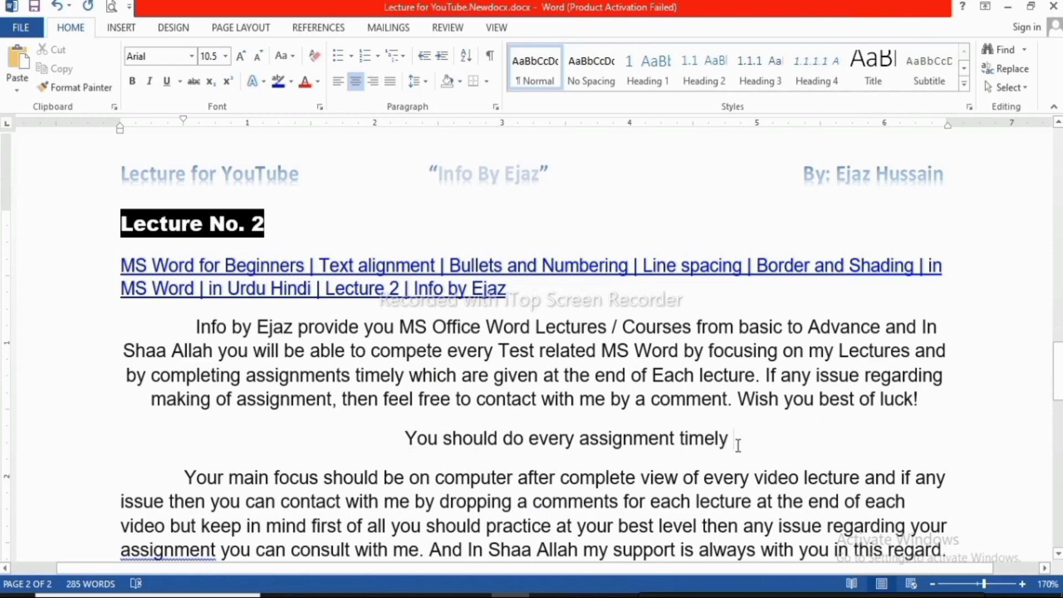
key("ctrl+z")
- Justify the first body paragraph and move down to the place-name list
mouse_move(202, 327)
left_mouse_down()
mouse_move(721, 389)
mouse_move(1005, 394)
mouse_move(954, 396)
left_mouse_up()
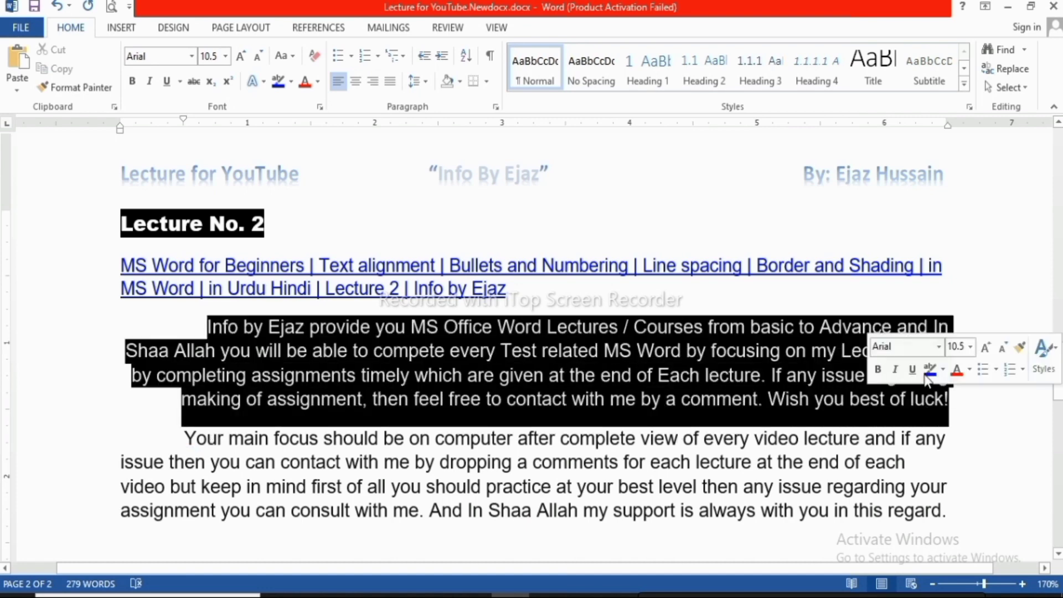
left_click(391, 82)
left_click(415, 463)
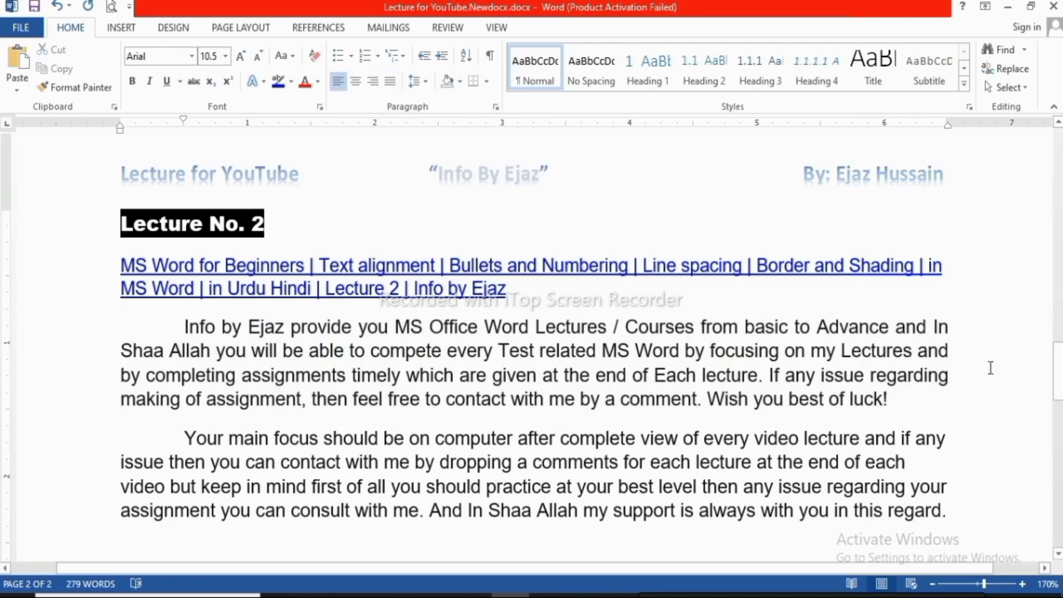
key("Down")
key("Down")
key("Down")
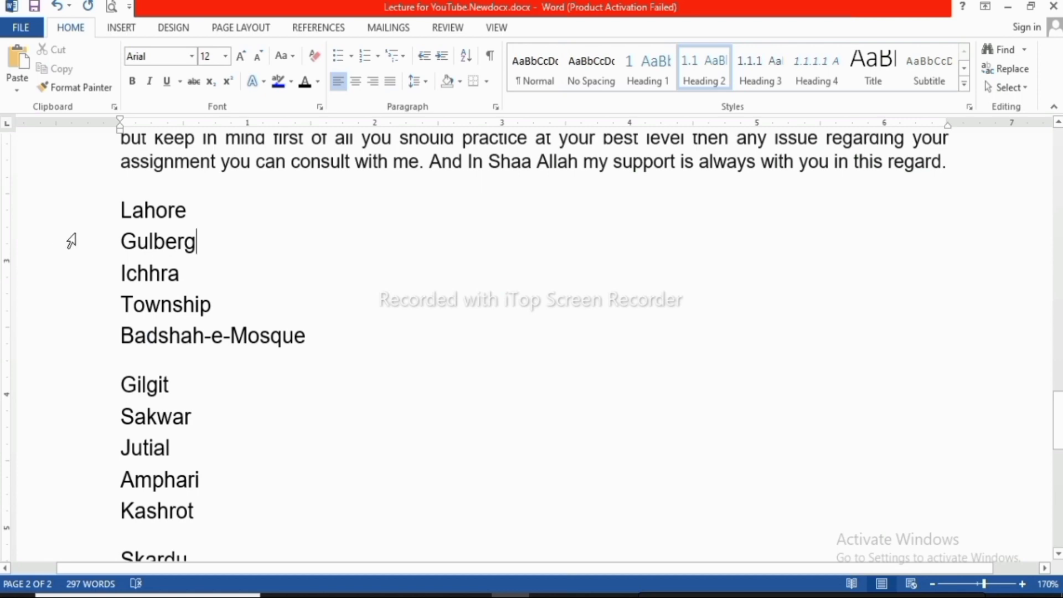
- Select the place list and browse the Symbol picker for a new custom bullet
left_click_drag(87, 232, 368, 316)
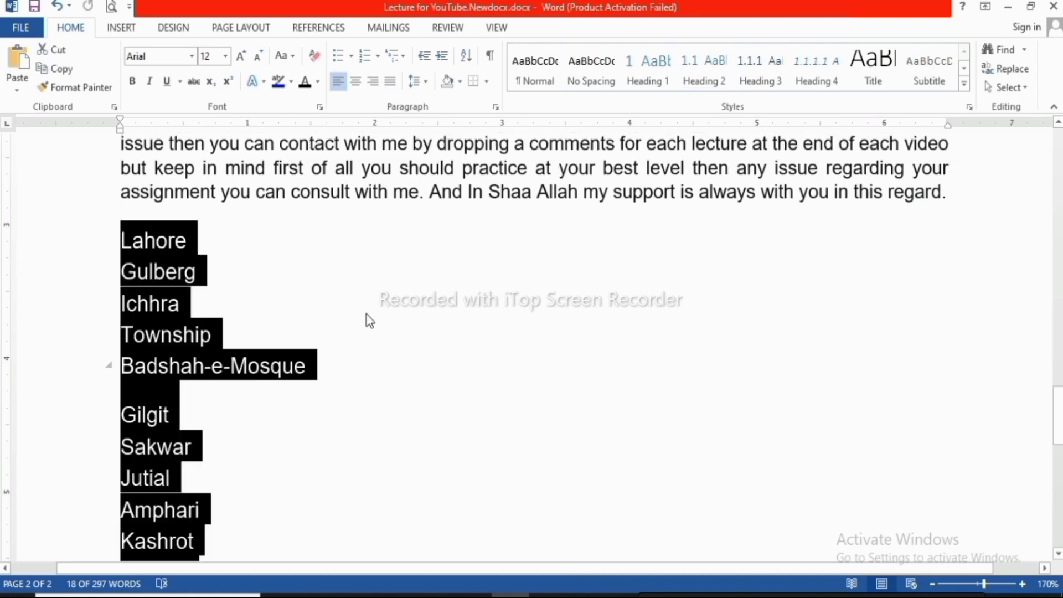
left_click(351, 56)
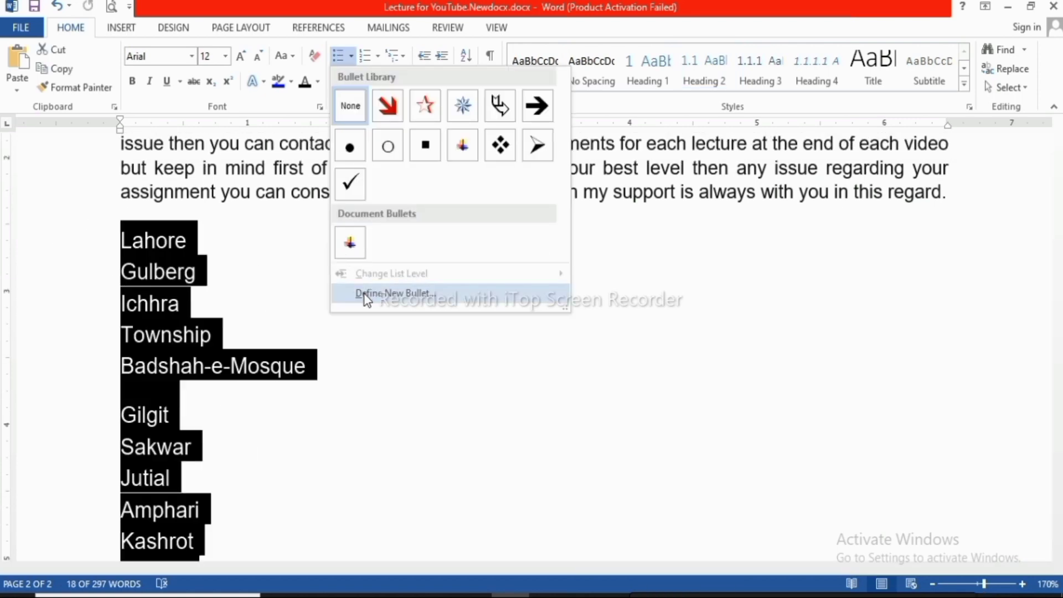
left_click(367, 294)
left_click(260, 173)
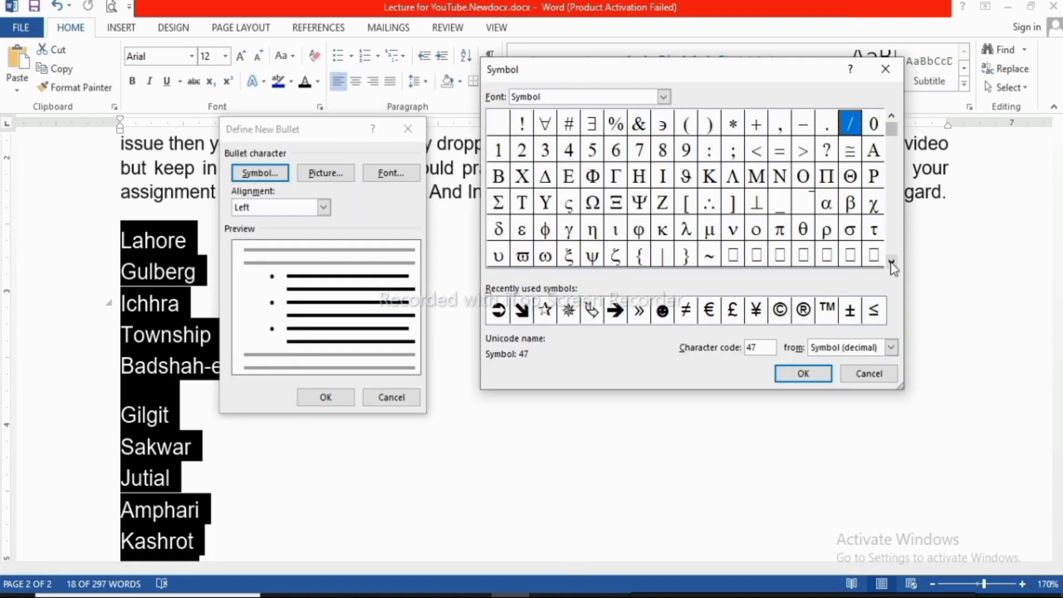
left_click(892, 261)
left_click(892, 261)
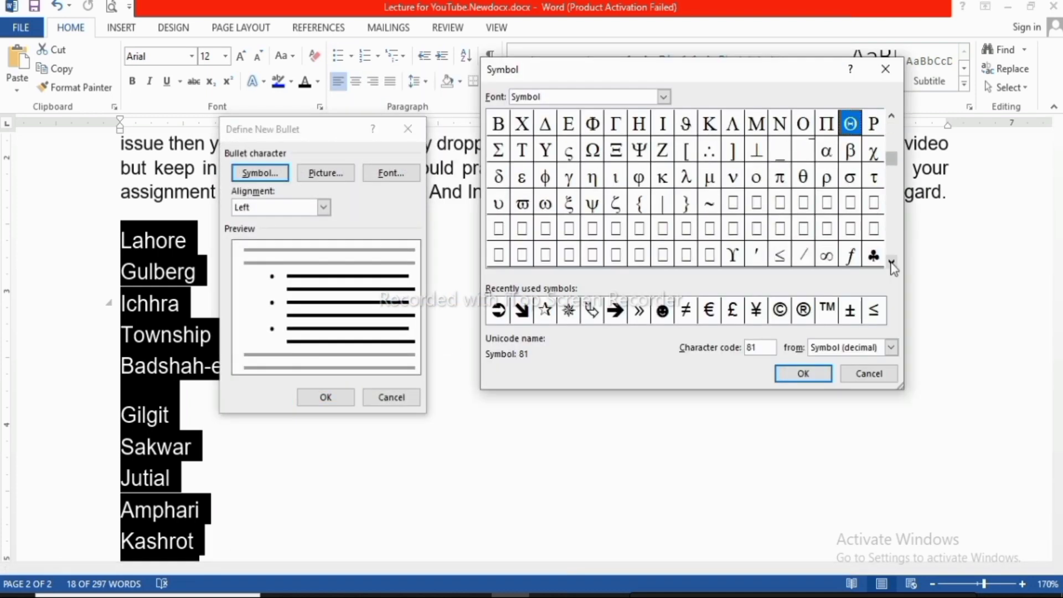
left_click(892, 261)
left_click(891, 261)
left_click(892, 262)
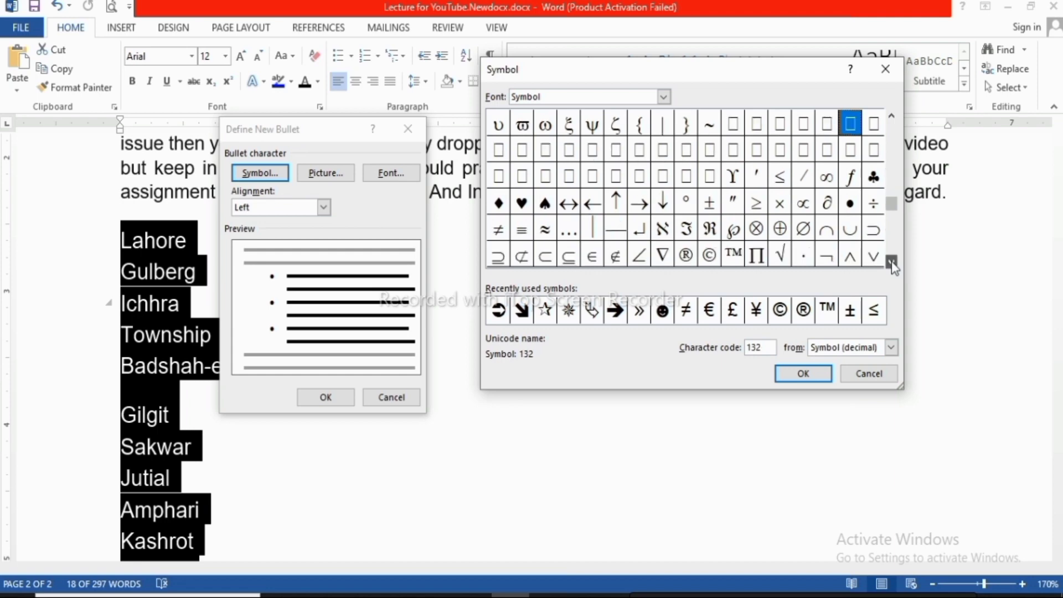
left_click(892, 261)
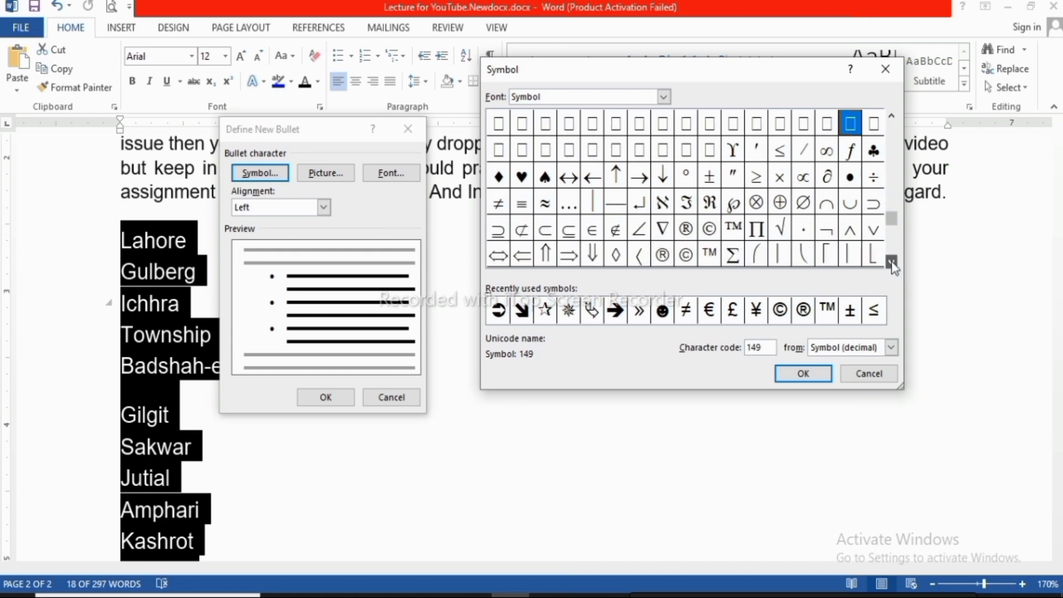
- Choose the Wingdings bold arrow as the bullet and apply it to the list
left_click(615, 310)
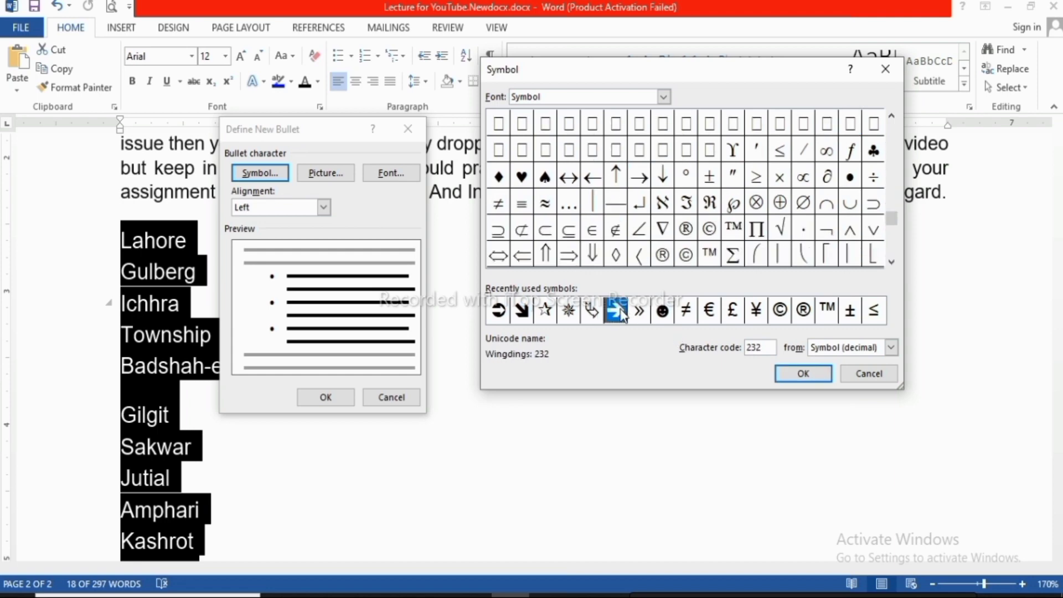
left_click(809, 375)
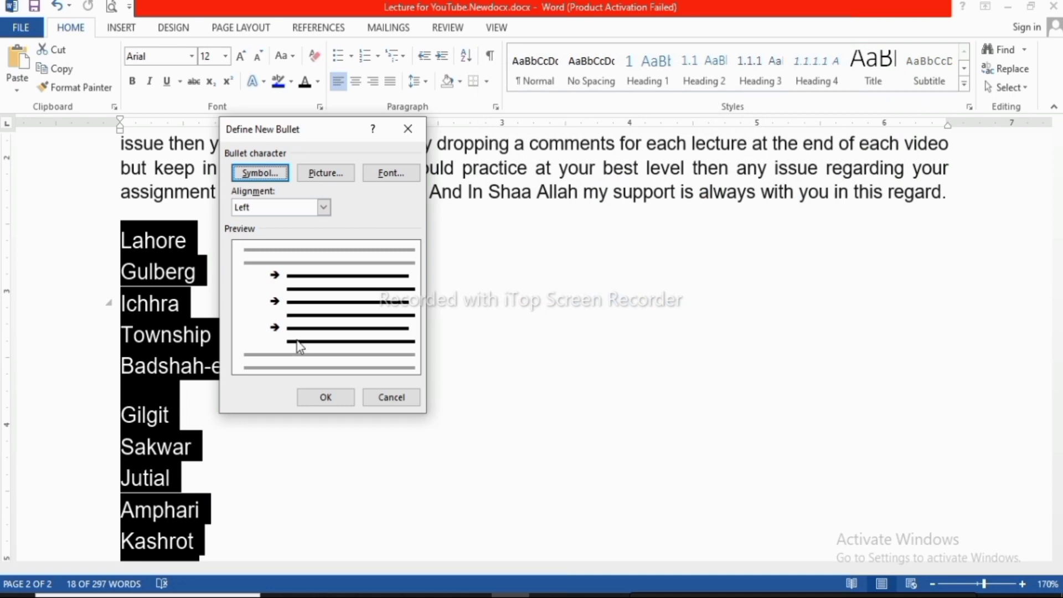
left_click(348, 401)
left_click(453, 343)
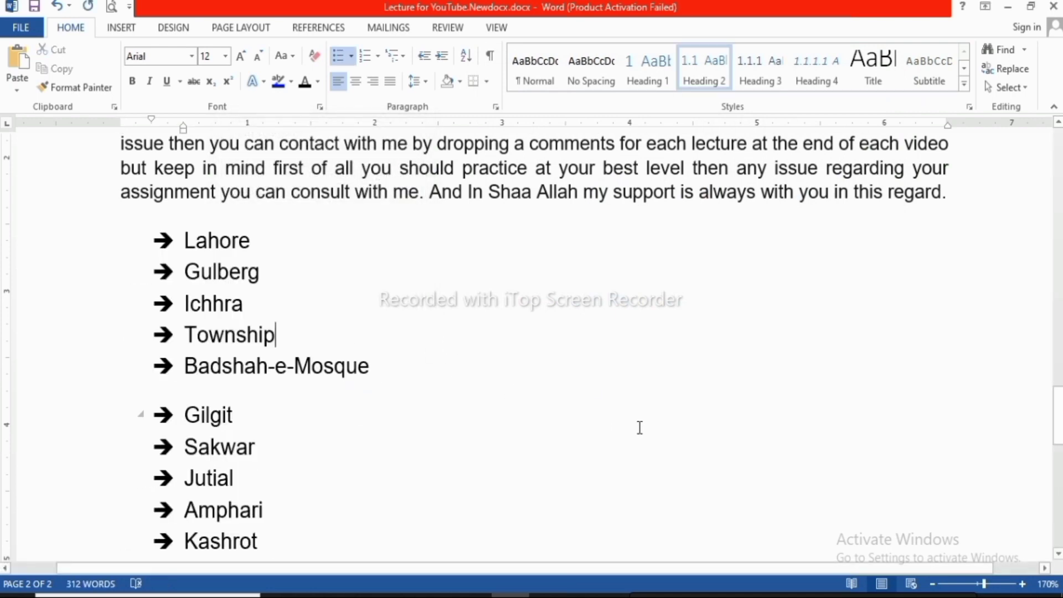
- Demote Gulberg, Ichhra, Township and Badshah-e-Mosque to sub-items under Lahore
scroll(259, 300, "down", 4)
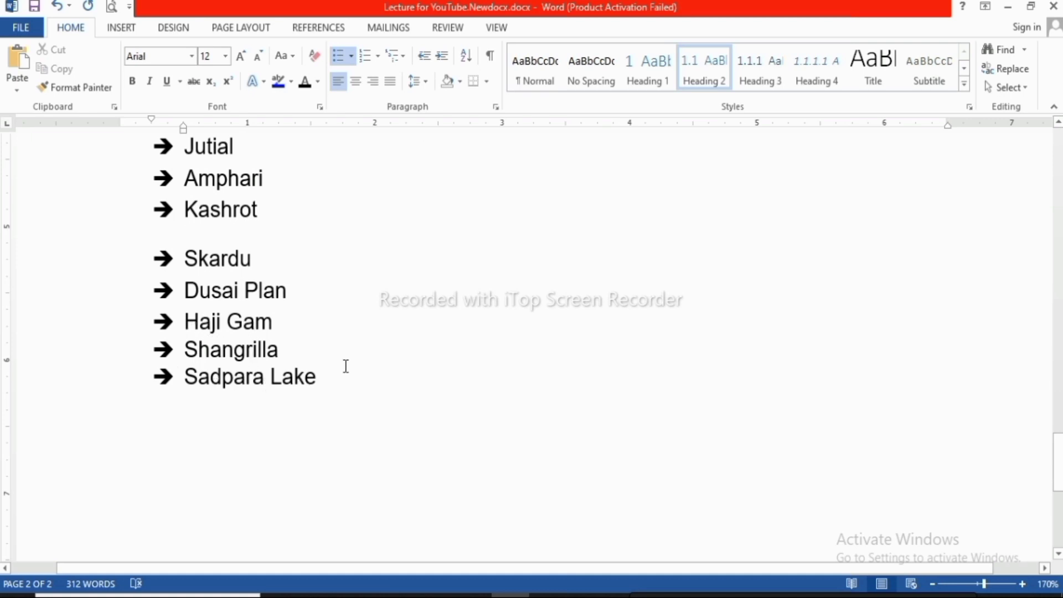
scroll(335, 361, "up", 1)
scroll(335, 361, "up", 1)
scroll(334, 360, "up", 2)
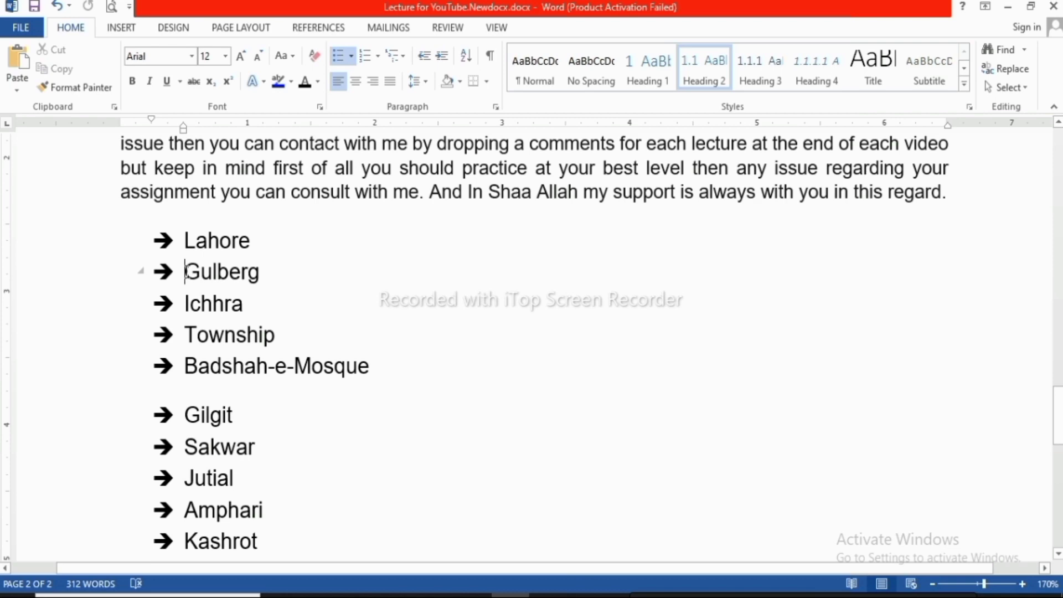
key("Tab")
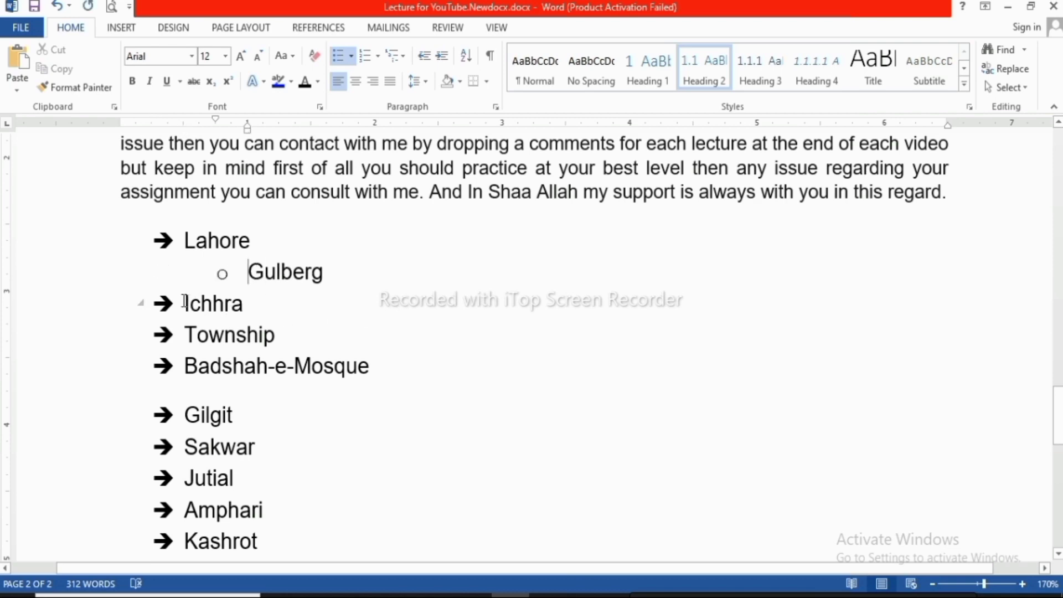
left_click(185, 302)
key("Tab")
left_click(186, 334)
key("Tab")
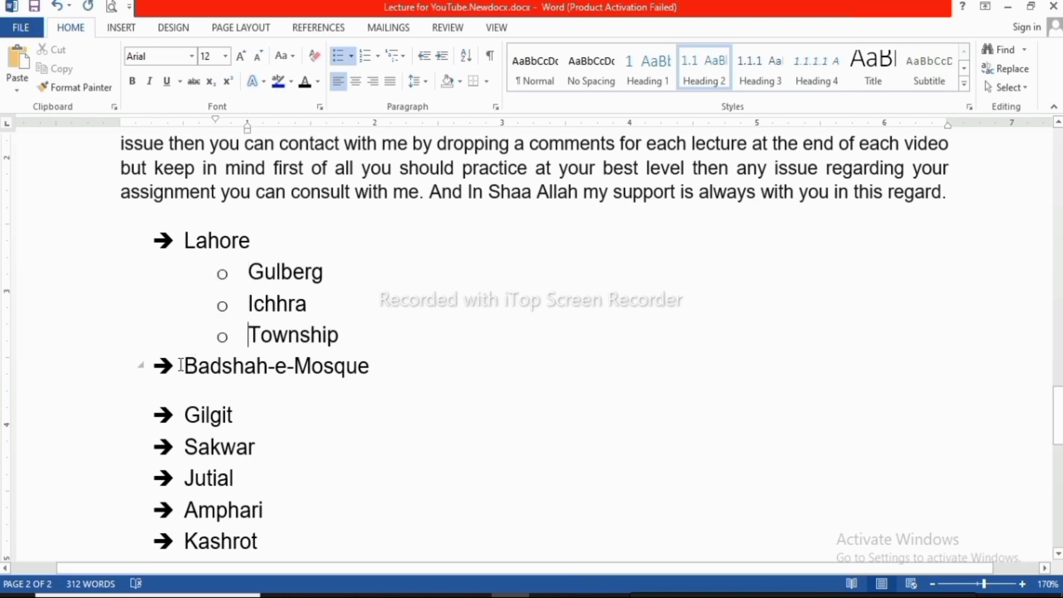
left_click(184, 366)
key("Tab")
- Demote Sakwar, Jutial, Amphari and Kashrot to sub-items under Gilgit
scroll(381, 477, "down", 3)
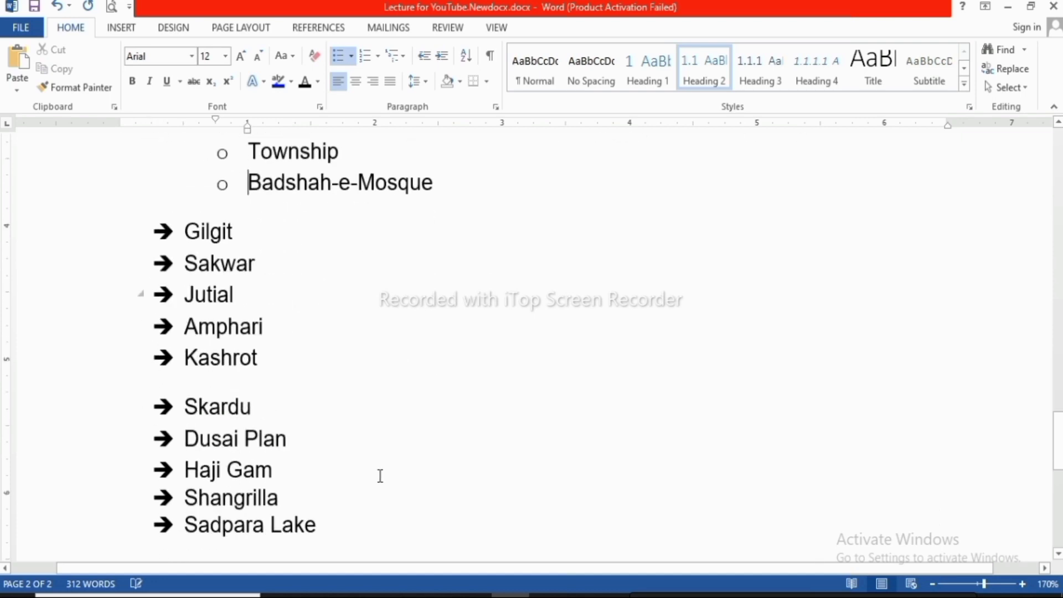
scroll(194, 236, "up", 1)
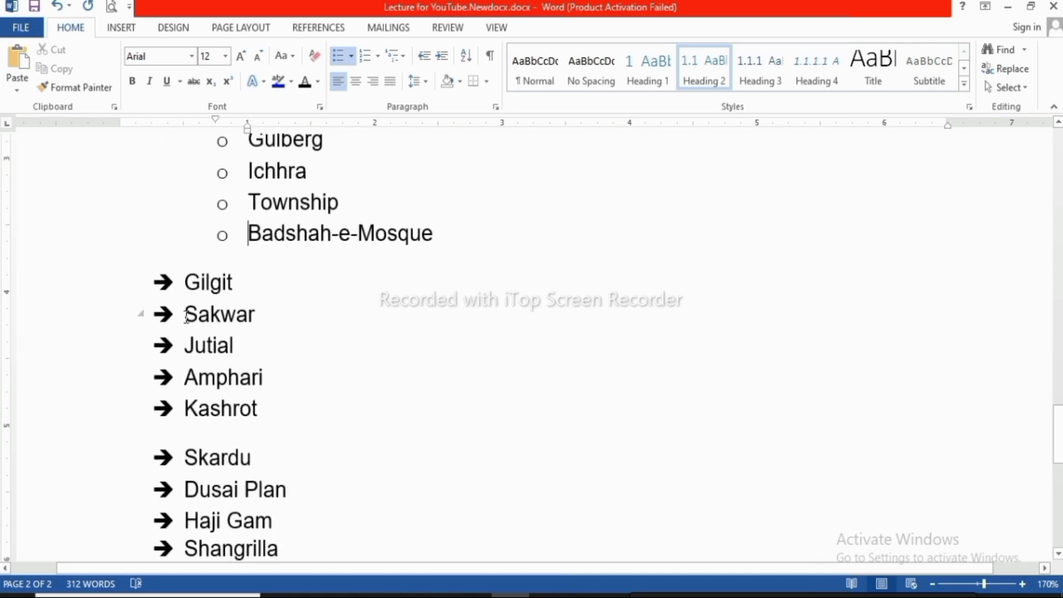
left_click(185, 314)
key("Tab")
left_click(185, 345)
key("Tab")
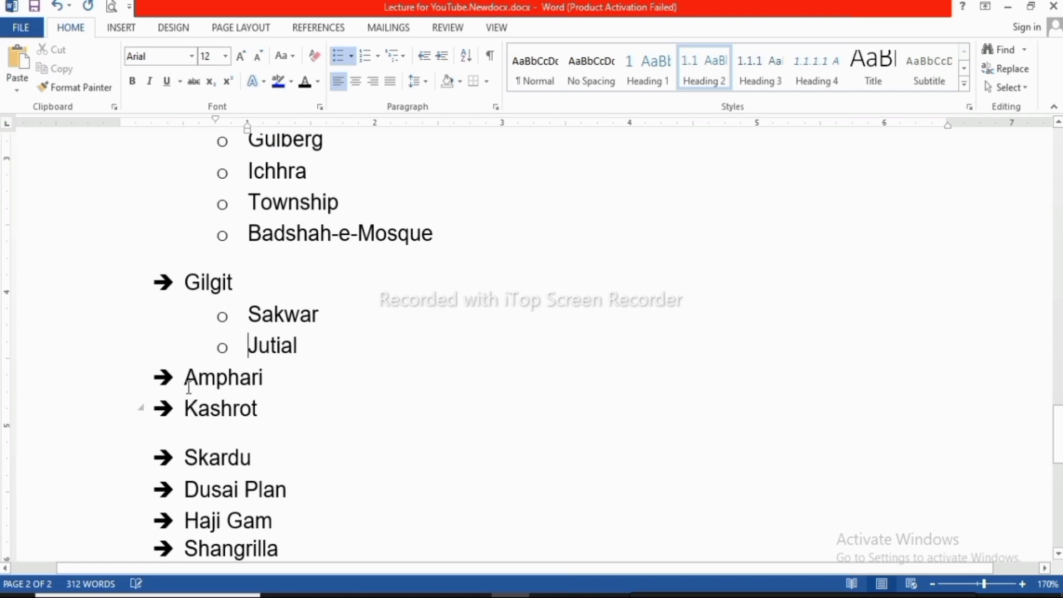
left_click(185, 377)
key("Tab")
left_click(185, 408)
key("Tab")
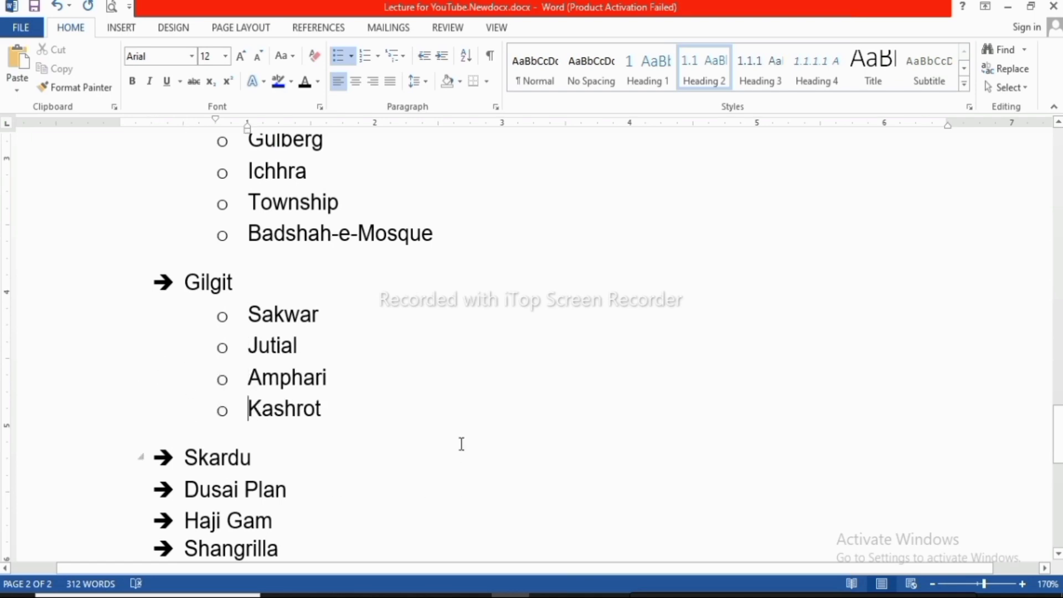
- Promote the sub-items from Kashrot up to Gulberg back to the top list level
scroll(462, 444, "up", 6)
scroll(461, 444, "down", 3)
scroll(462, 444, "down", 2)
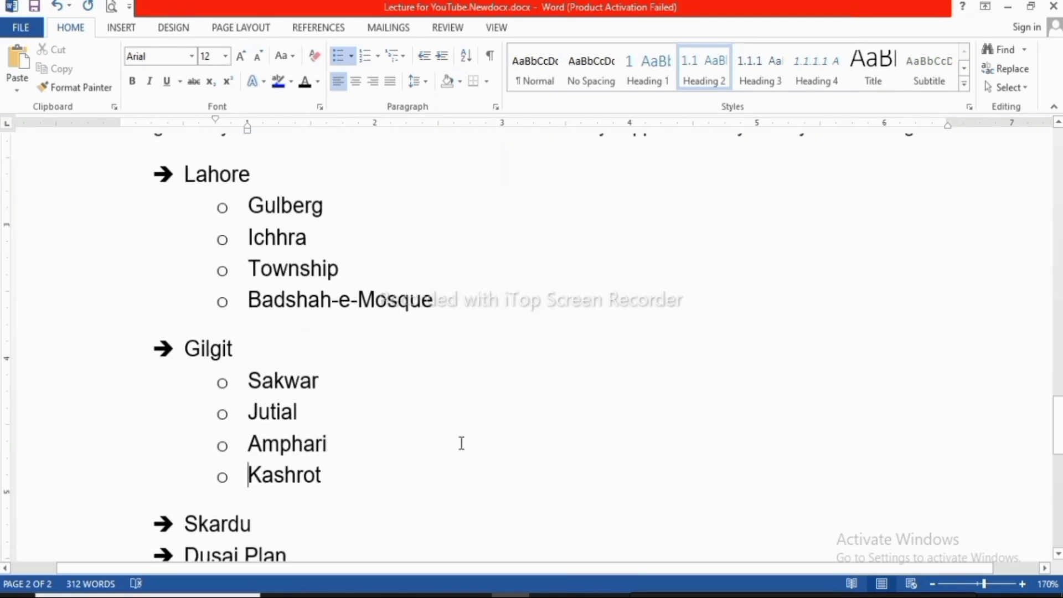
mouse_move(504, 424)
key("shift+Tab")
key("Up")
key("shift+Tab")
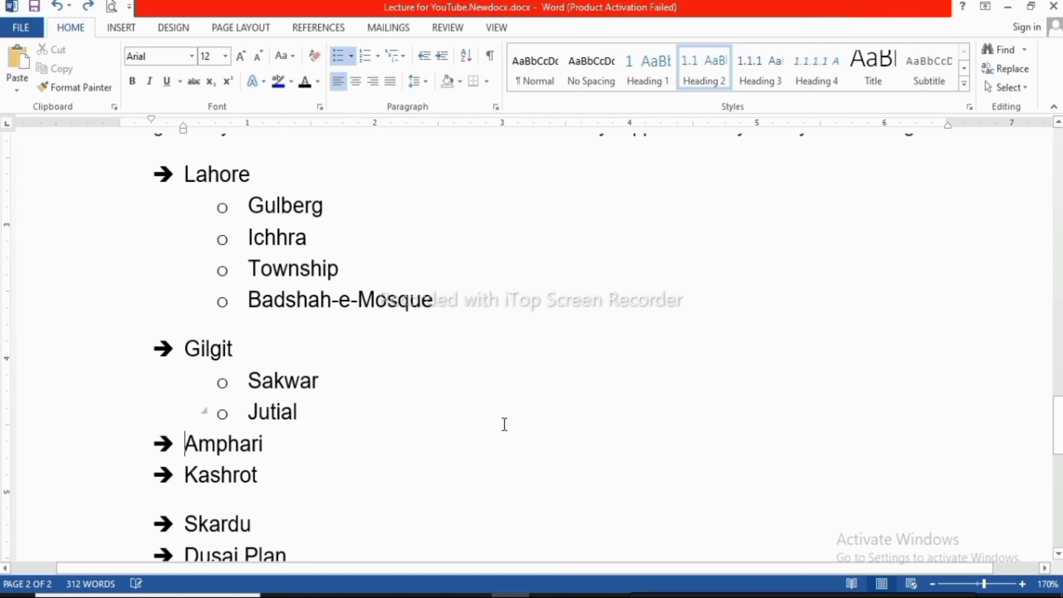
key("Up")
key("shift+Tab")
key("Up")
key("shift+Tab")
key("Up")
key("Up")
key("shift+Tab")
key("Up")
key("shift+Tab")
key("Up")
key("shift+Tab")
key("Up")
key("shift+Tab")
key("Down")
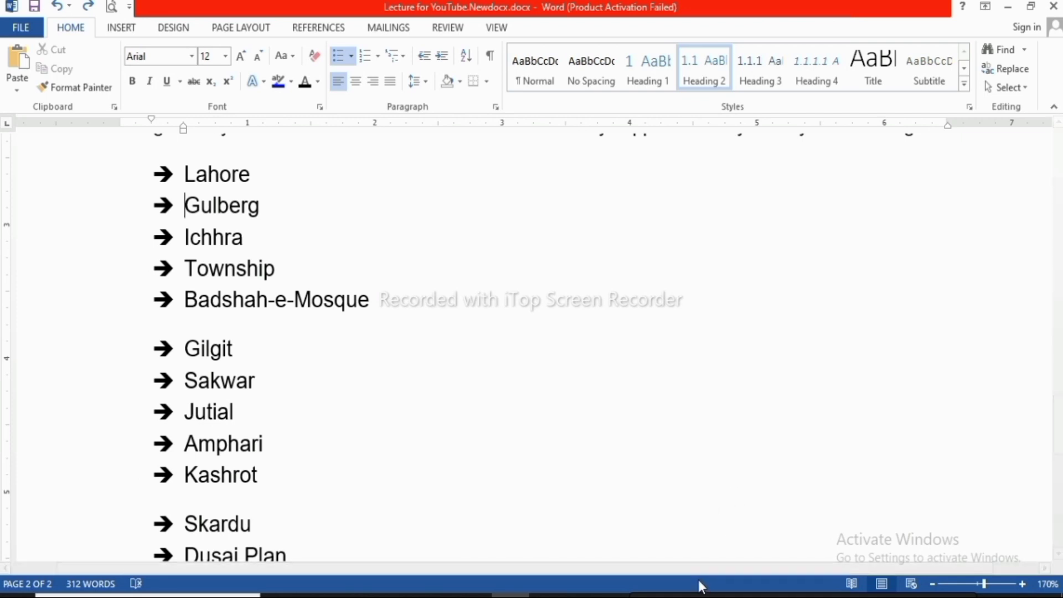
- Apply 1., 1.1., 1.1.1. multilevel numbering to the place list after testing plain numbering
left_click(378, 55)
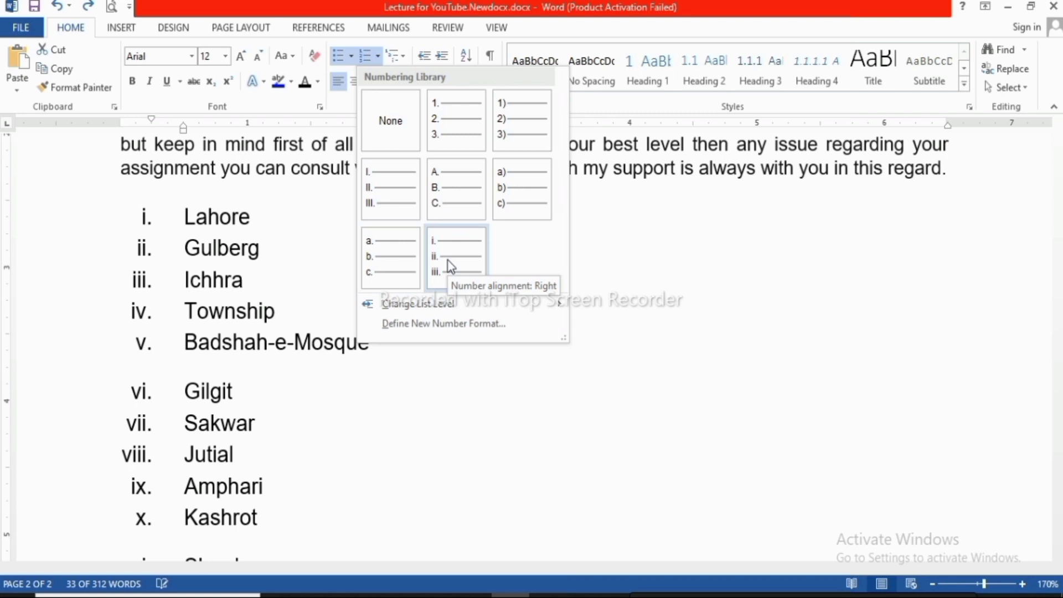
left_click(238, 280)
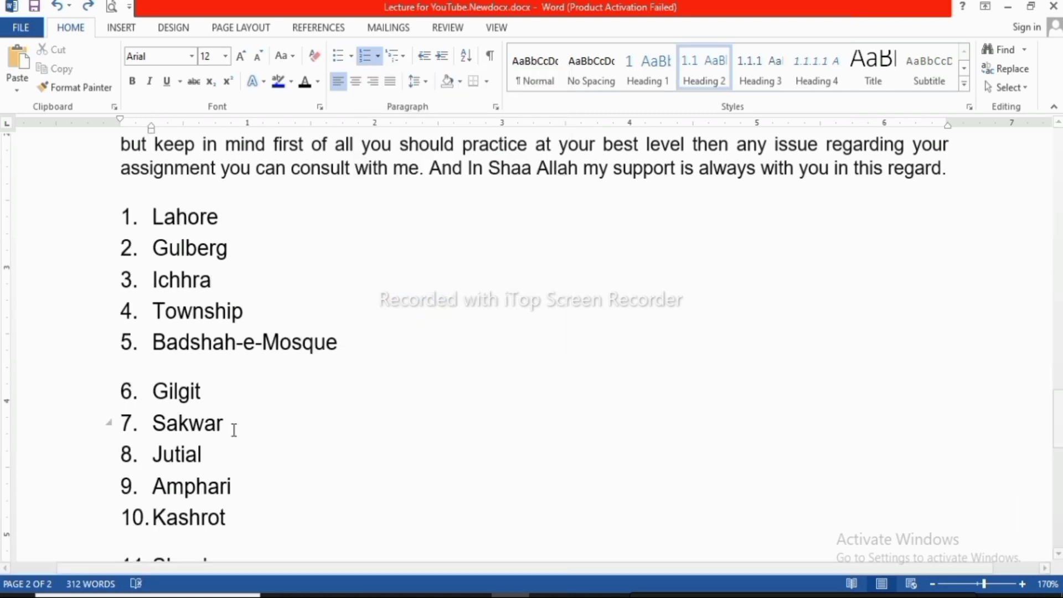
key("ctrl+z")
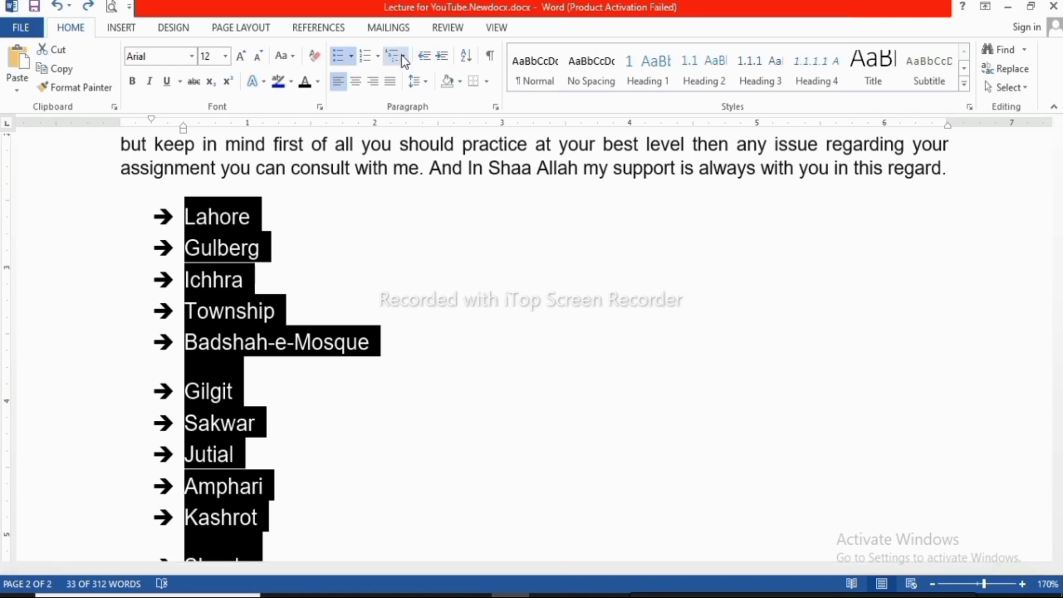
left_click(401, 55)
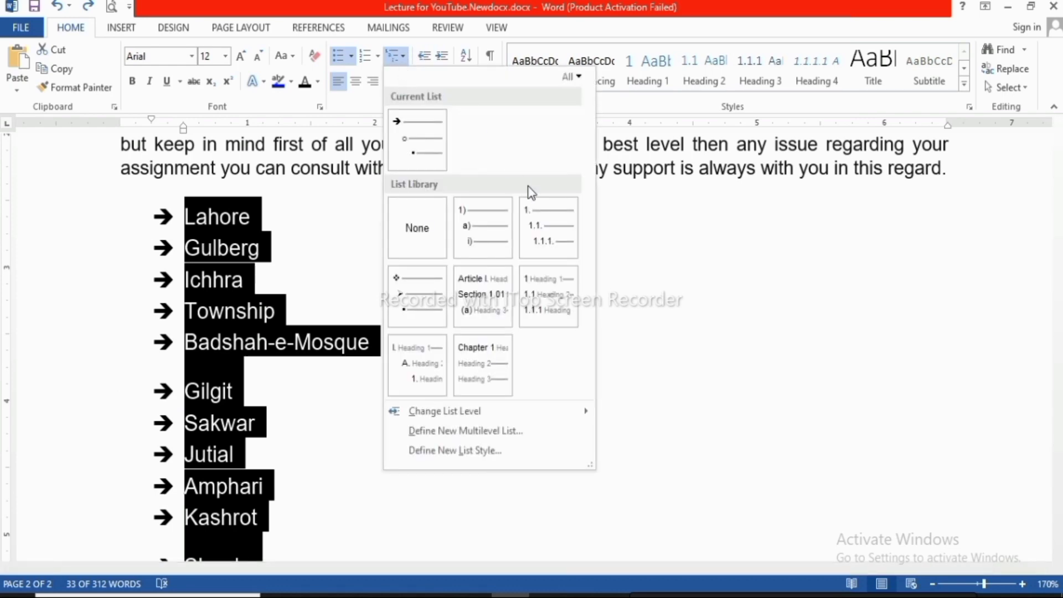
mouse_move(549, 295)
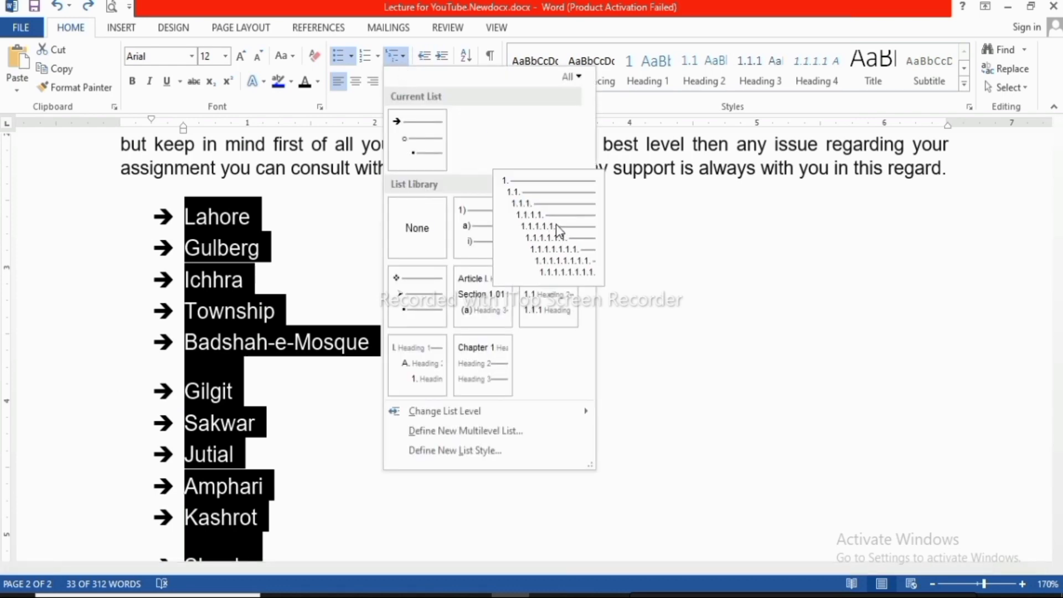
left_click(556, 230)
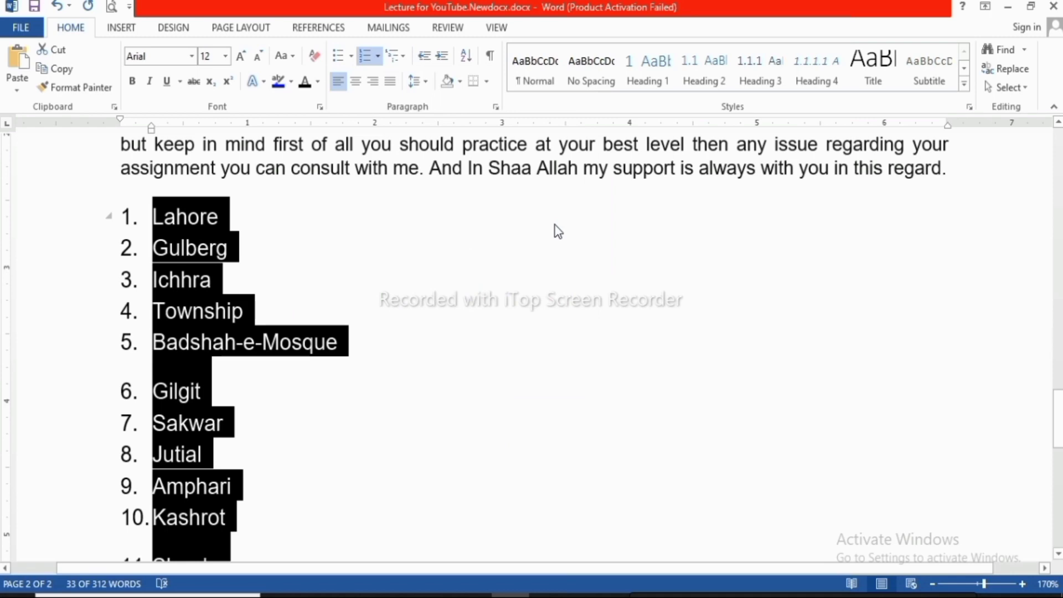
- Demote Gulberg and Ichhra to numbered sub-items under Lahore
left_click(188, 258)
left_click(155, 248)
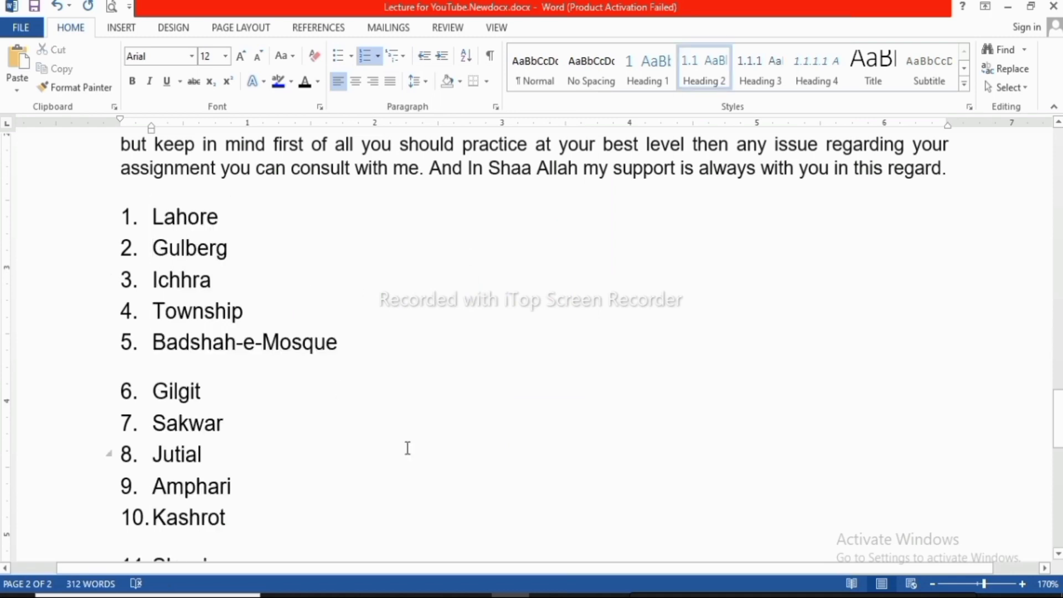
key("Tab")
key("Down")
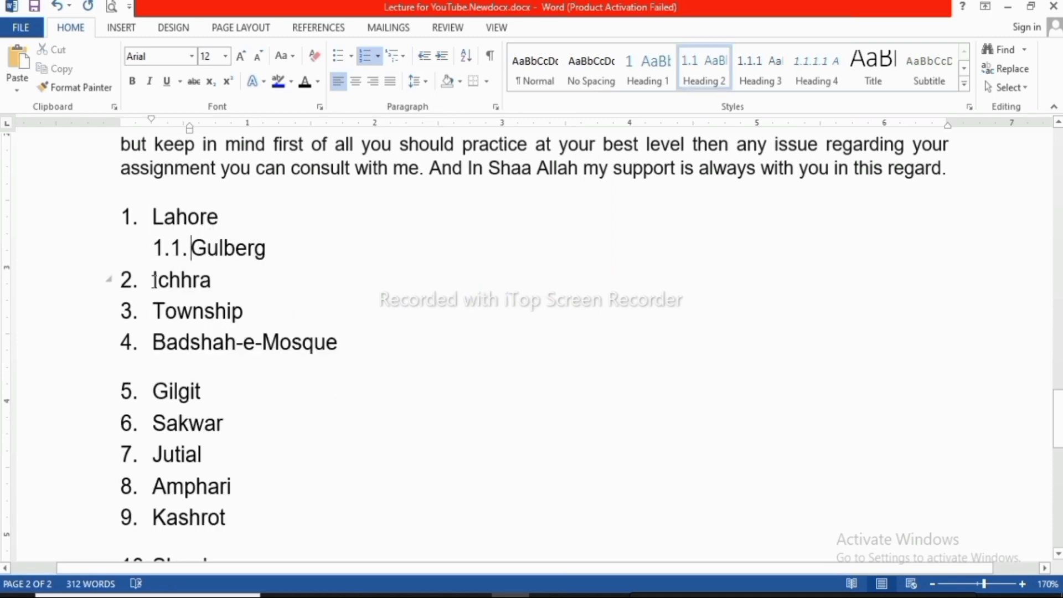
key("Tab")
key("Up")
key("Up")
key("Up")
key("Up")
key("Up")
key("Up")
key("Up")
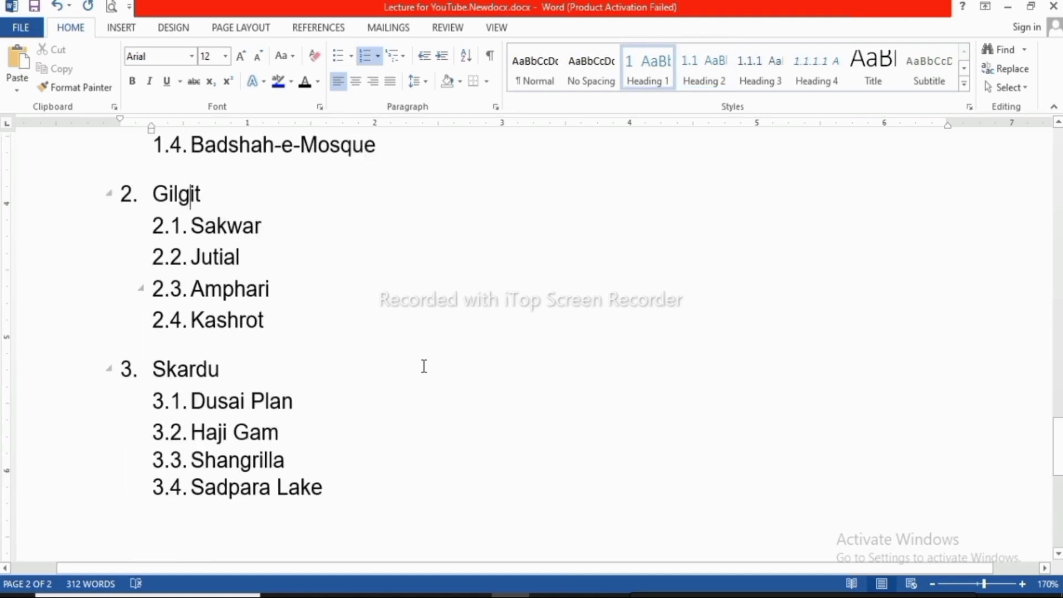
key("Up")
key("Up")
key("Up")
key("Up")
key("Up")
key("Up")
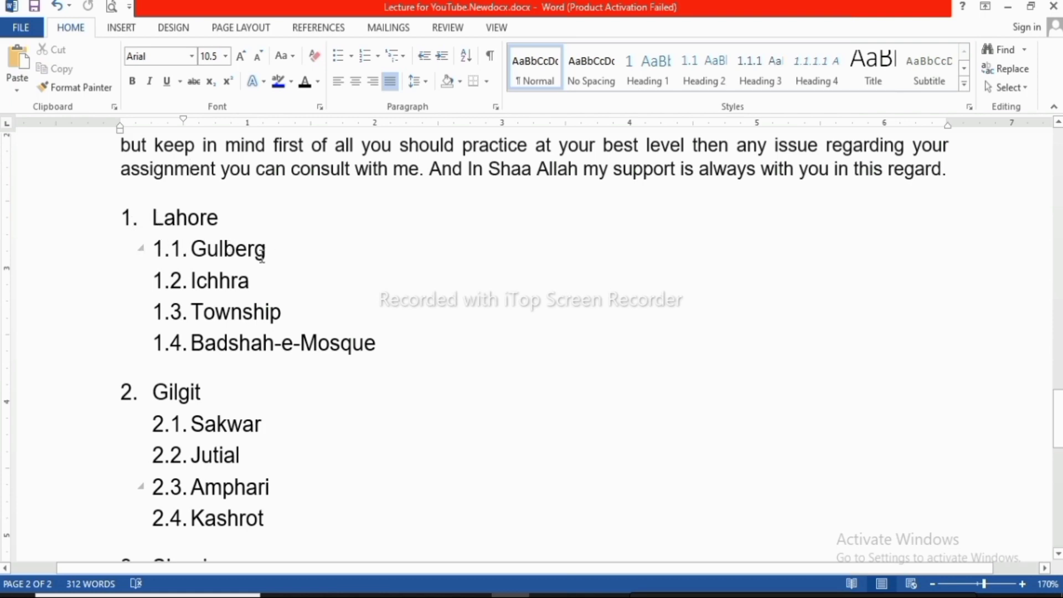
left_click_drag(283, 255, 168, 257)
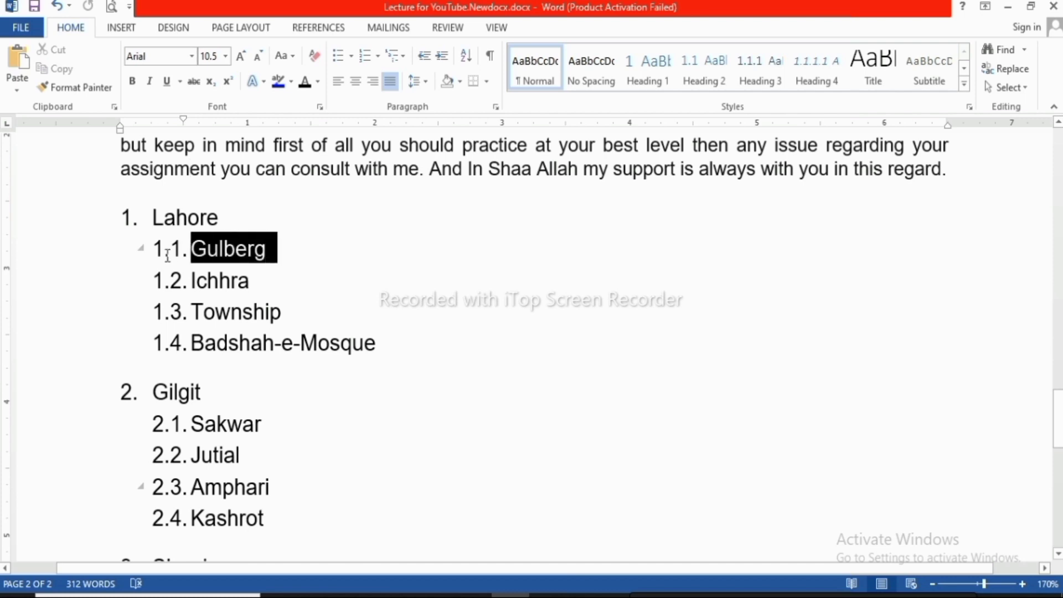
left_click(158, 256)
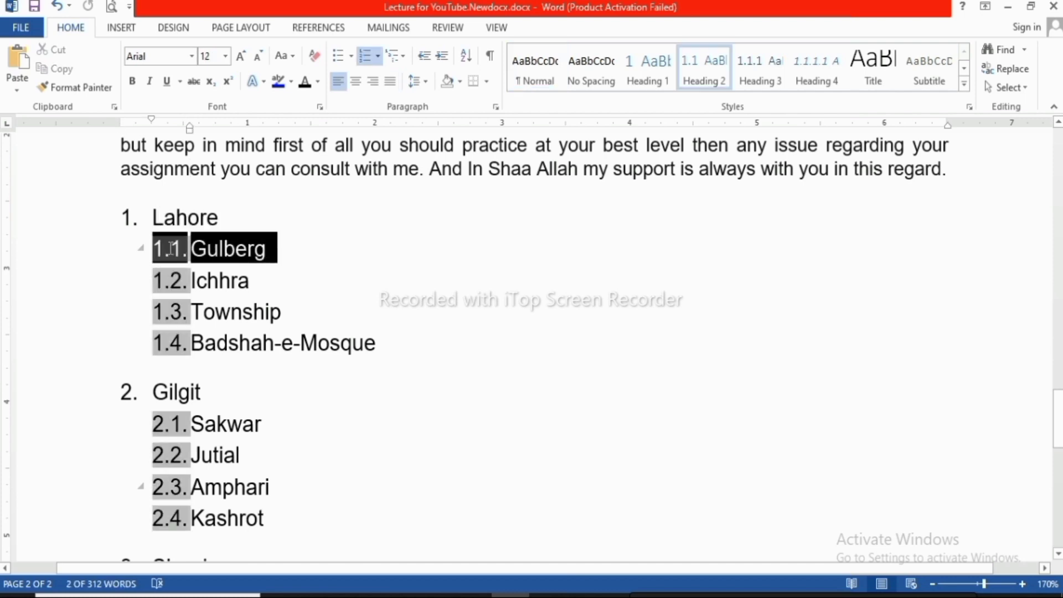
left_click(212, 250)
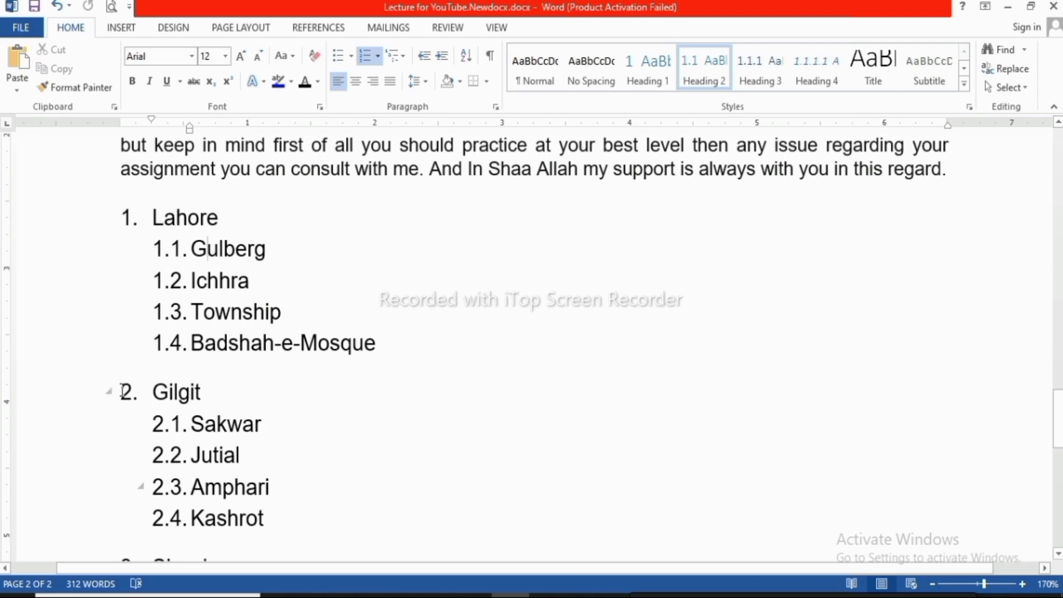
scroll(88, 413, "down", 1)
scroll(89, 412, "down", 3)
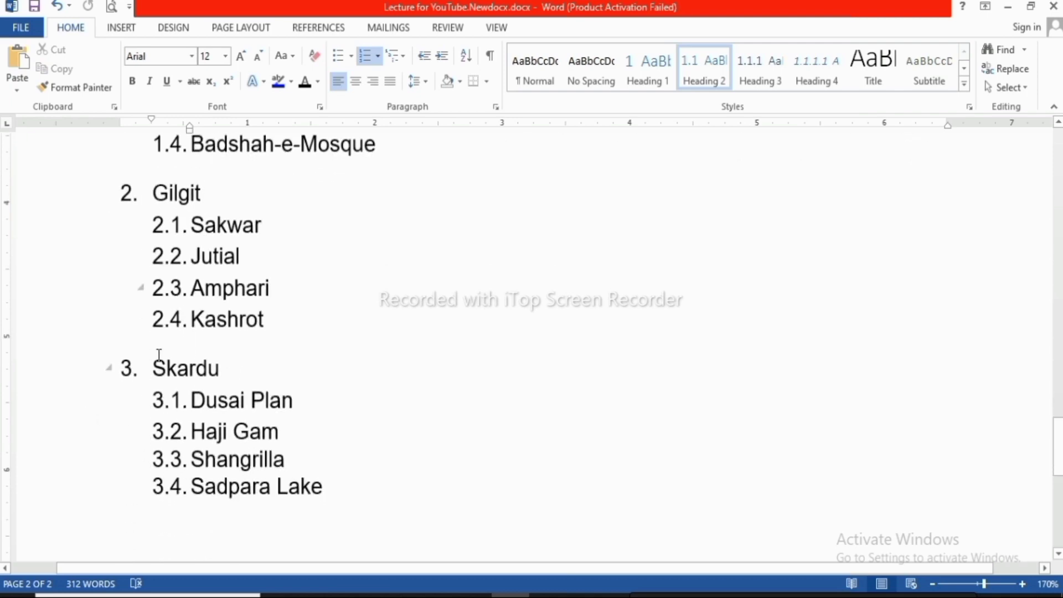
scroll(168, 369, "up", 4)
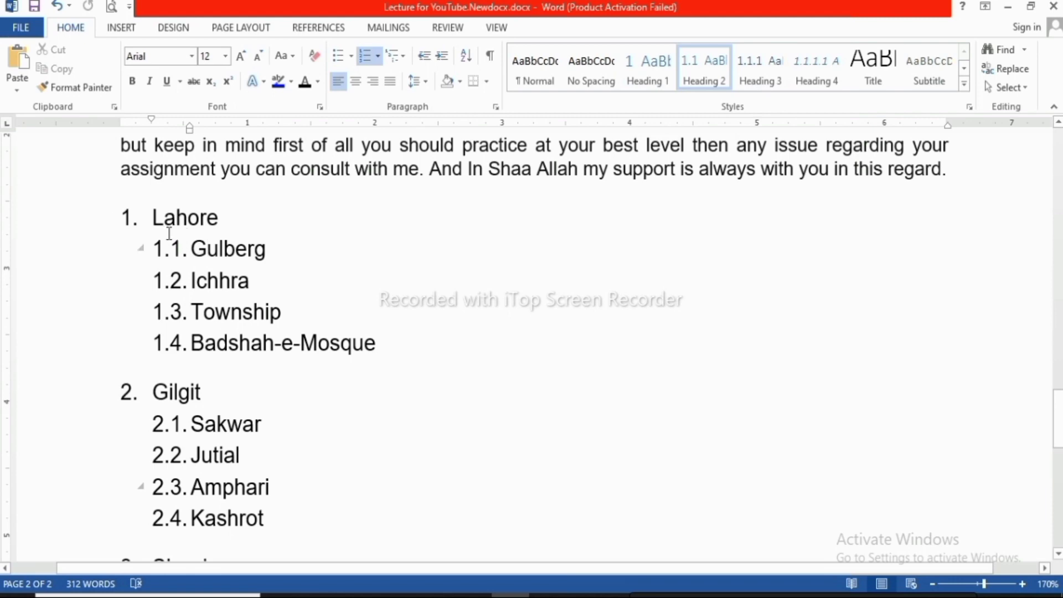
scroll(173, 217, "up", 6)
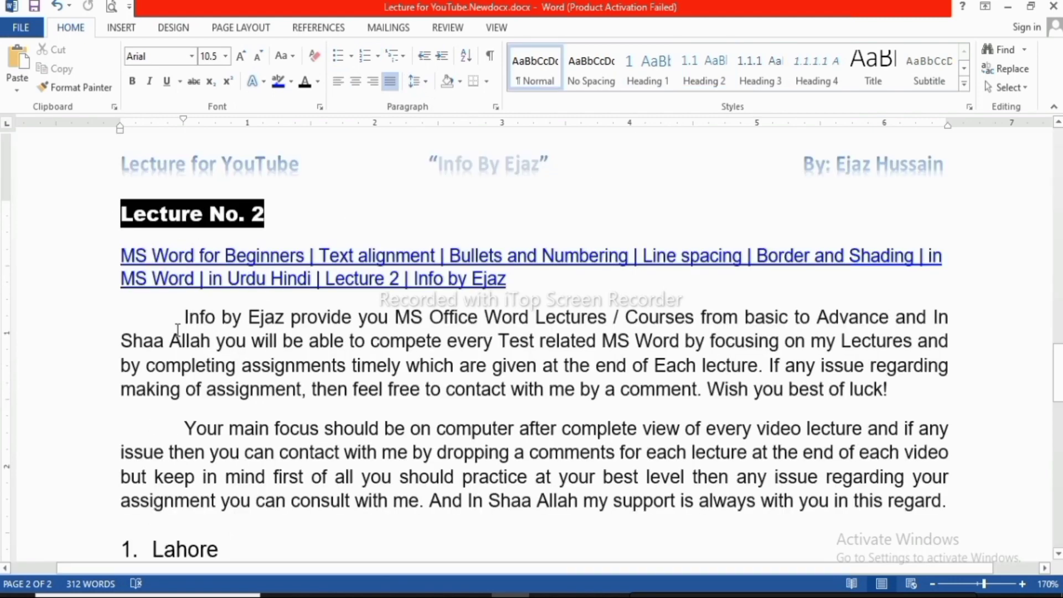
- Set the Info by Ejaz paragraph to 3.0 line spacing
left_click_drag(182, 316, 893, 394)
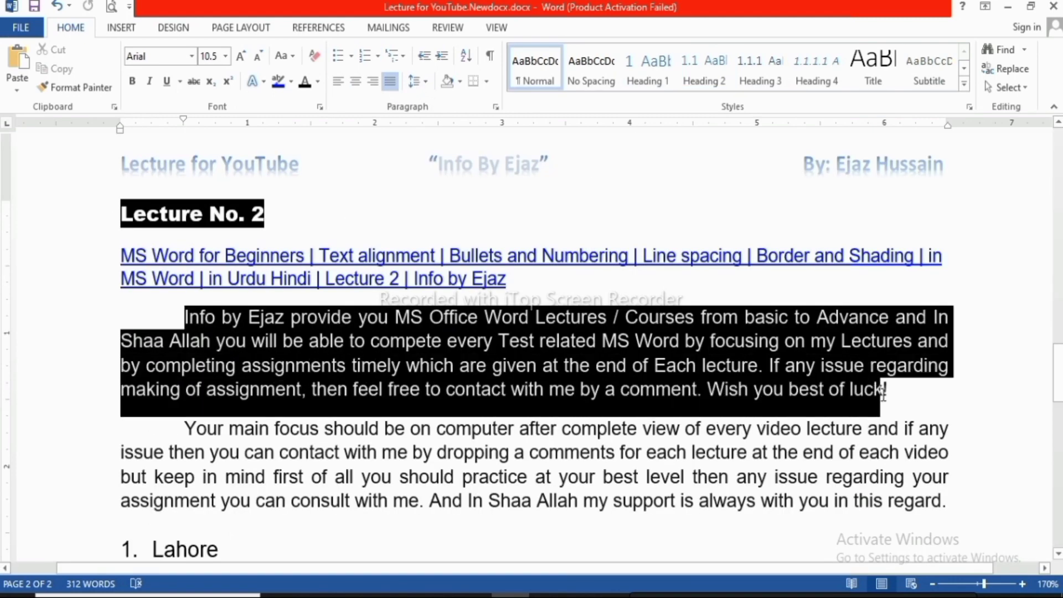
left_click(427, 83)
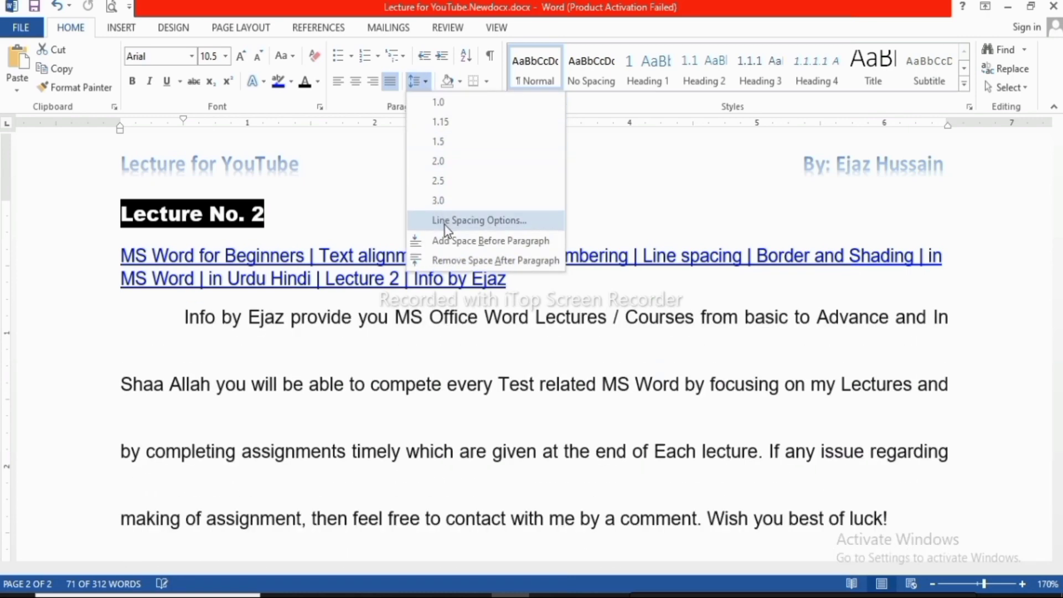
left_click(444, 197)
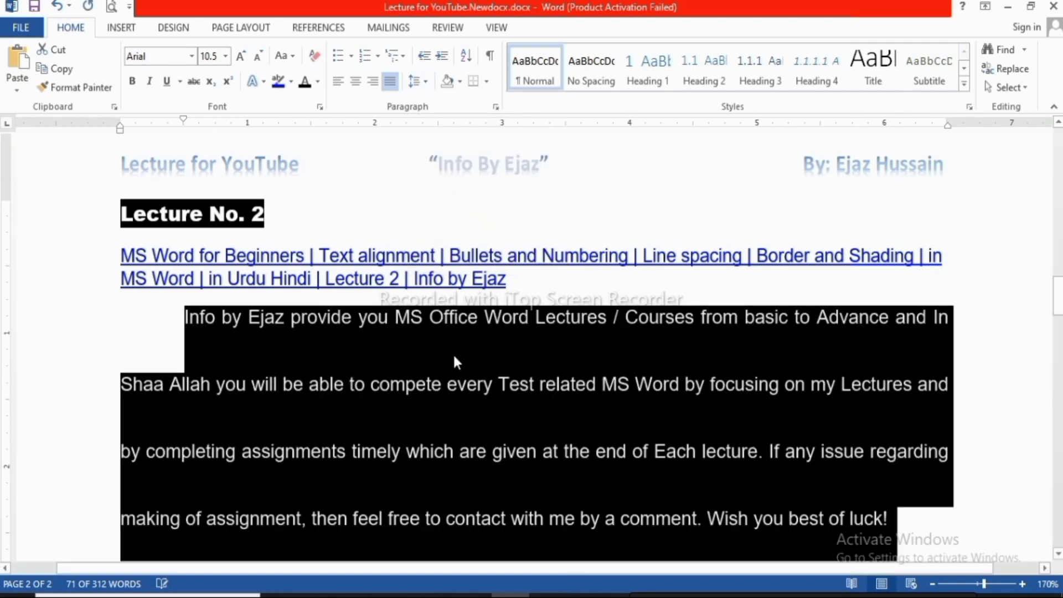
- Turn on Show/Hide ¶ so paragraph marks and spaces are visible
key("Left")
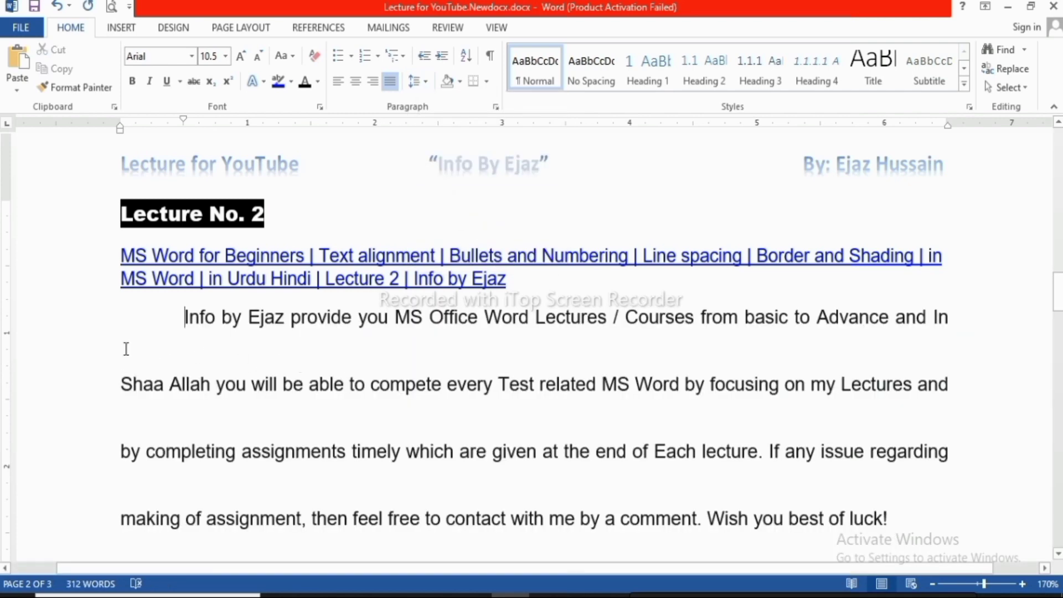
left_click(93, 358)
left_click(158, 361)
left_click(491, 57)
- Split the paragraph before 'Shaa Allah' with two empty lines
scroll(540, 386, "down", 4)
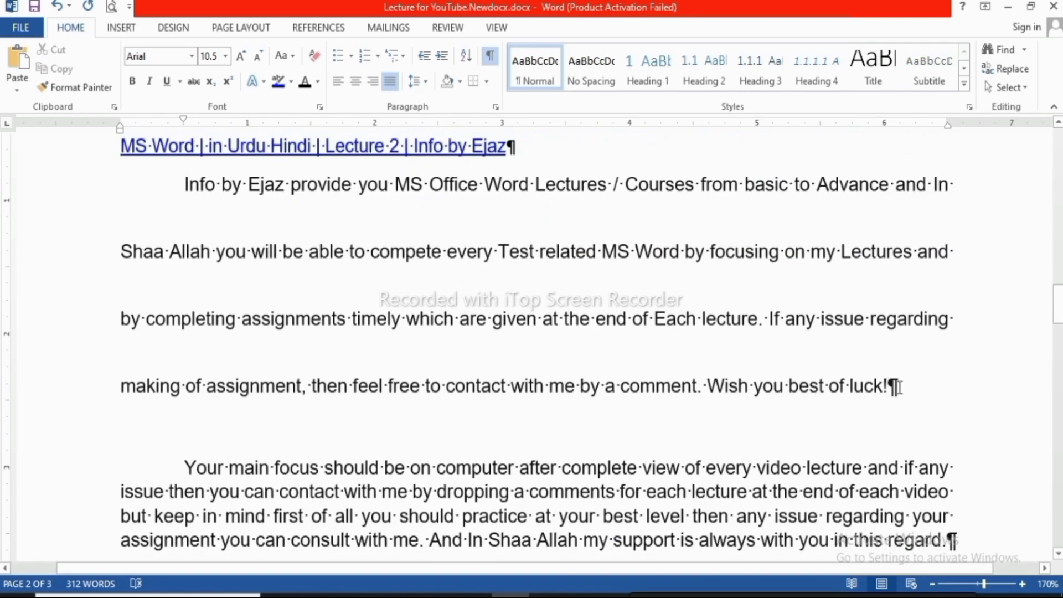
scroll(899, 386, "up", 4)
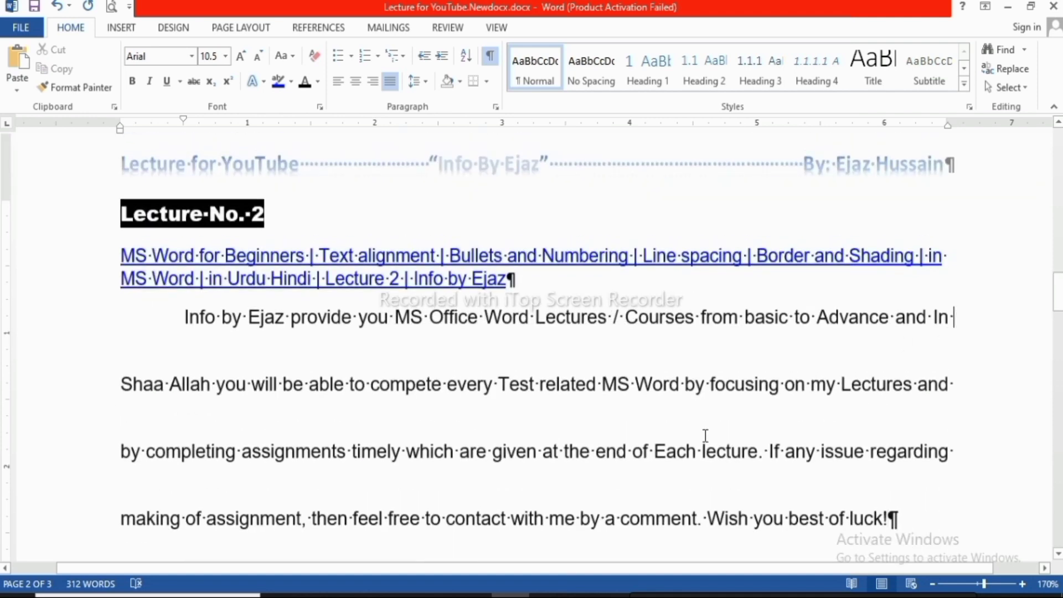
key("Return")
key("Return")
key("Return")
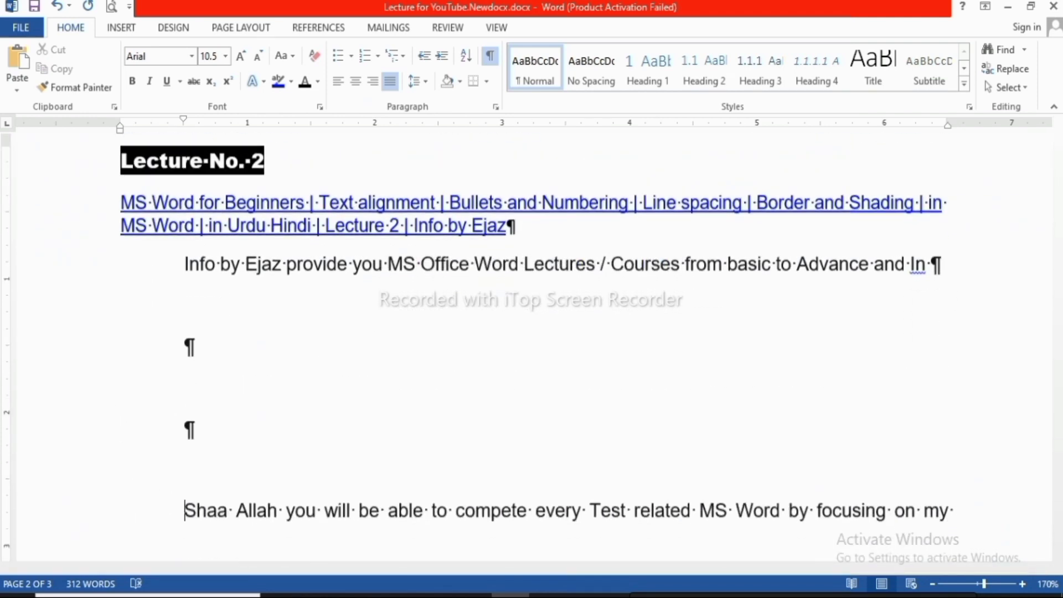
key("Return")
key("Return")
- Delete the empty lines and break, joining 'Shaa Allah' onto the Info by Ejaz paragraph
scroll(222, 332, "up", 3)
scroll(197, 344, "up", 1)
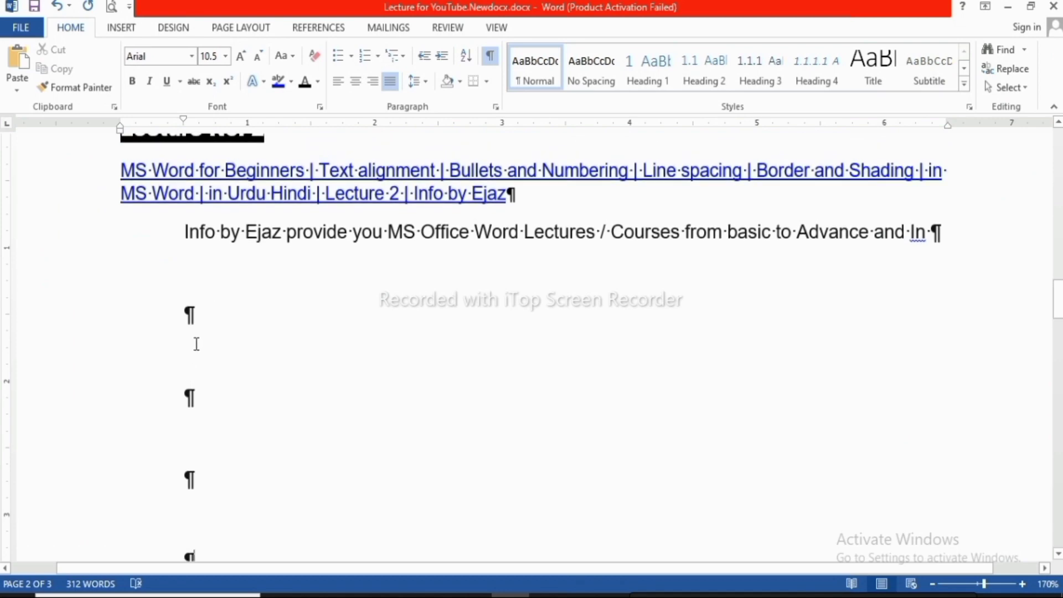
scroll(244, 507, "down", 5)
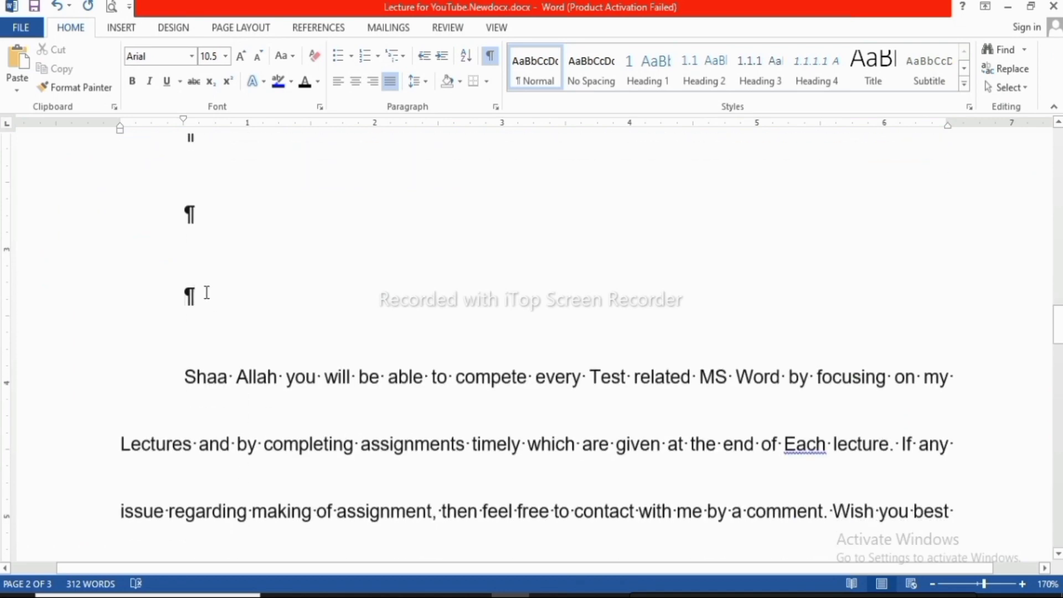
scroll(225, 356, "down", 1)
scroll(318, 486, "down", 3)
key("BackSpace")
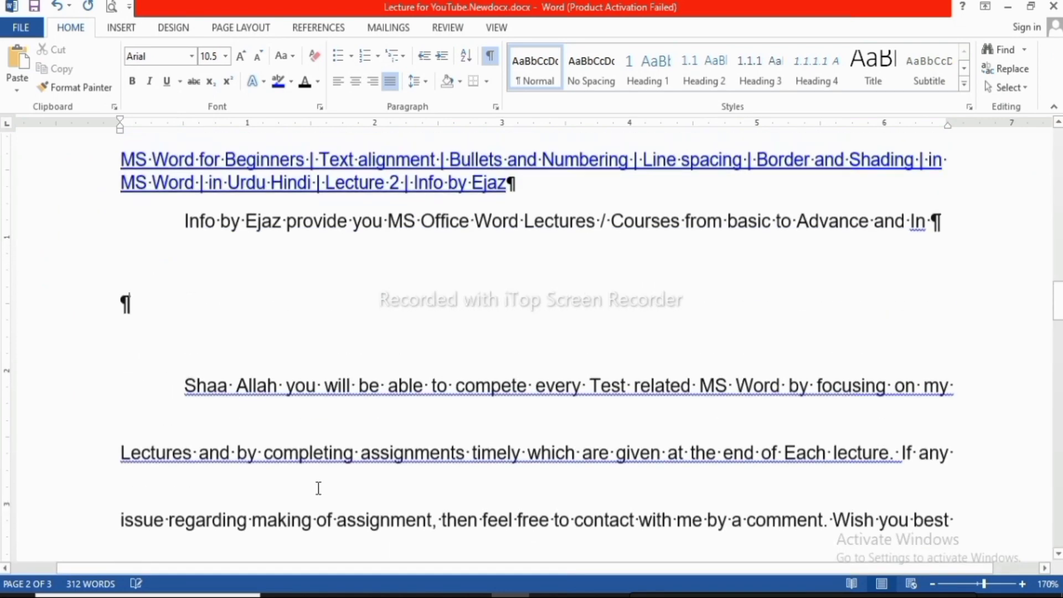
key("BackSpace")
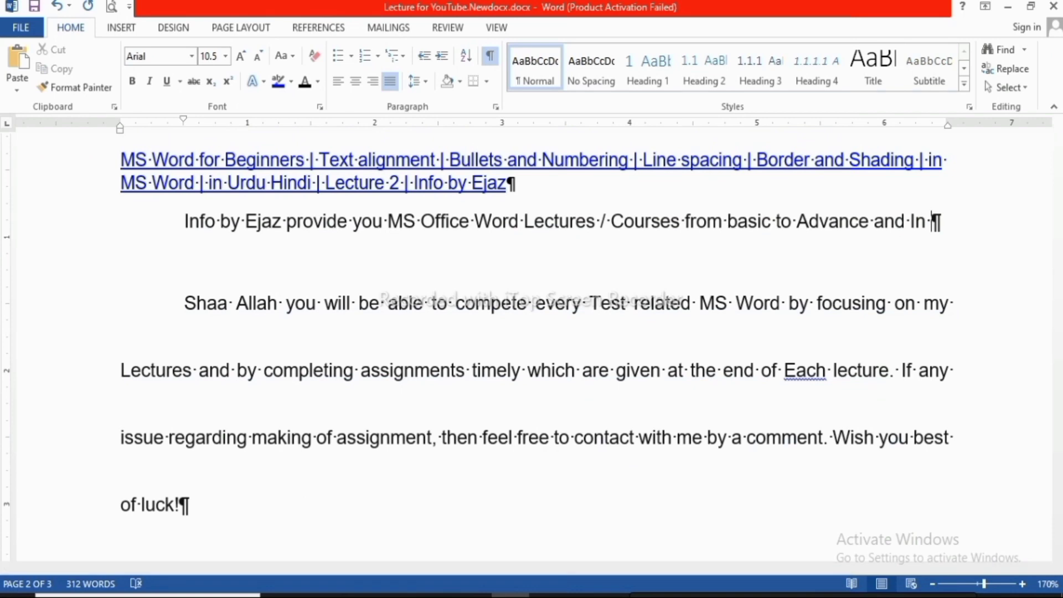
key("BackSpace")
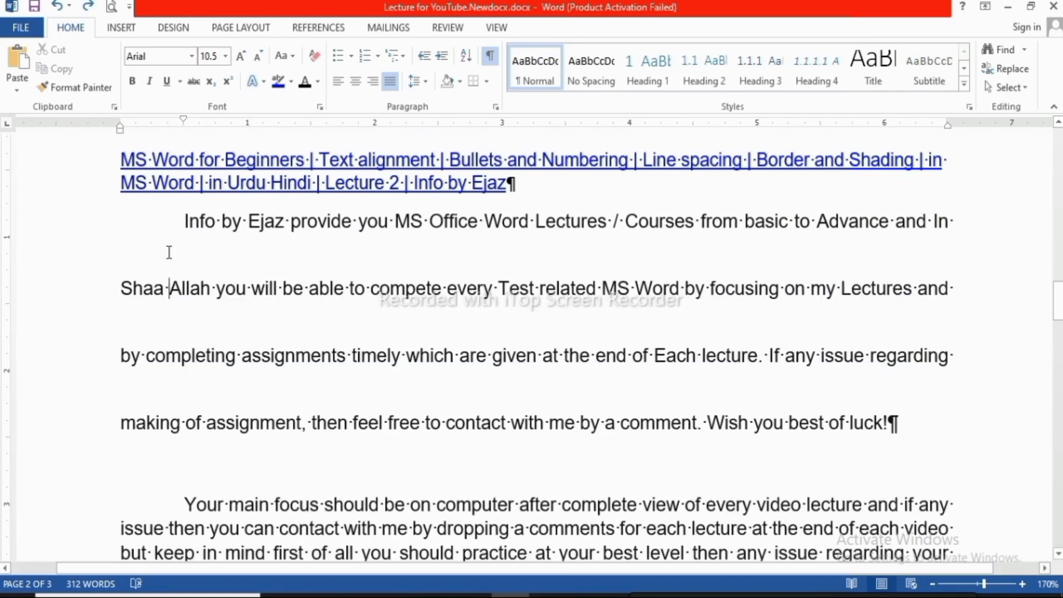
left_click(169, 252)
left_click(174, 266)
left_click(174, 244)
left_click(182, 288)
- Return the Info by Ejaz paragraph to 1.0 line spacing and hide formatting marks with Ctrl+Shift+8
mouse_move(183, 223)
left_mouse_down()
mouse_move(859, 474)
mouse_move(940, 431)
left_mouse_up()
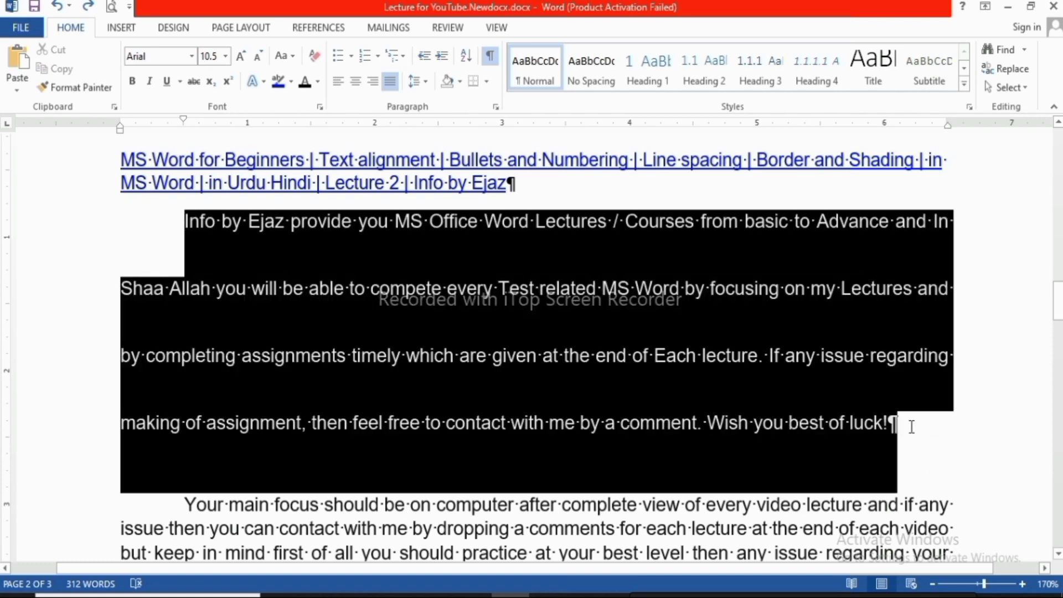
left_click(426, 82)
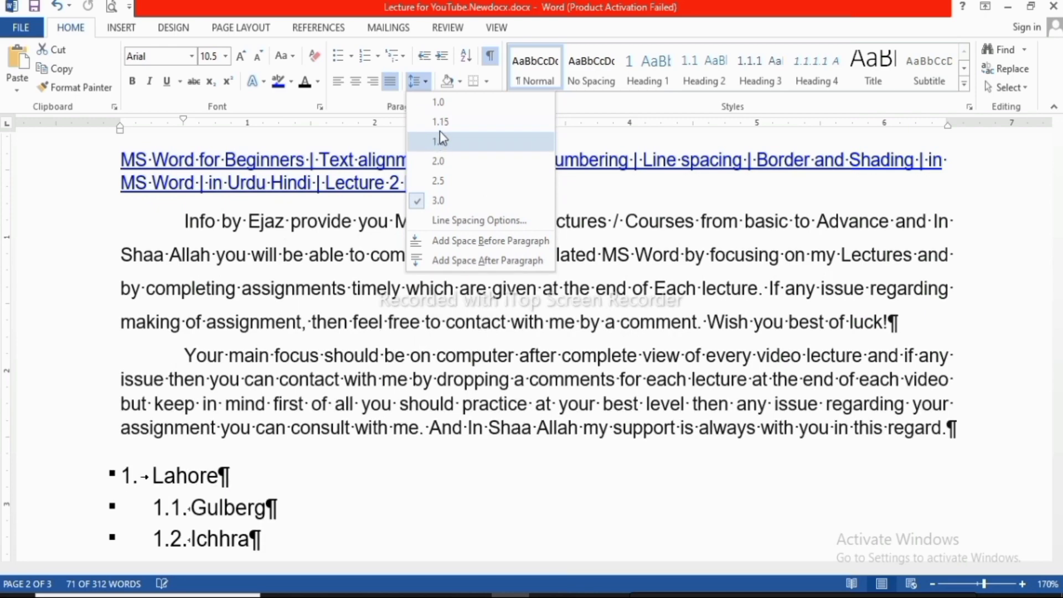
left_click(444, 110)
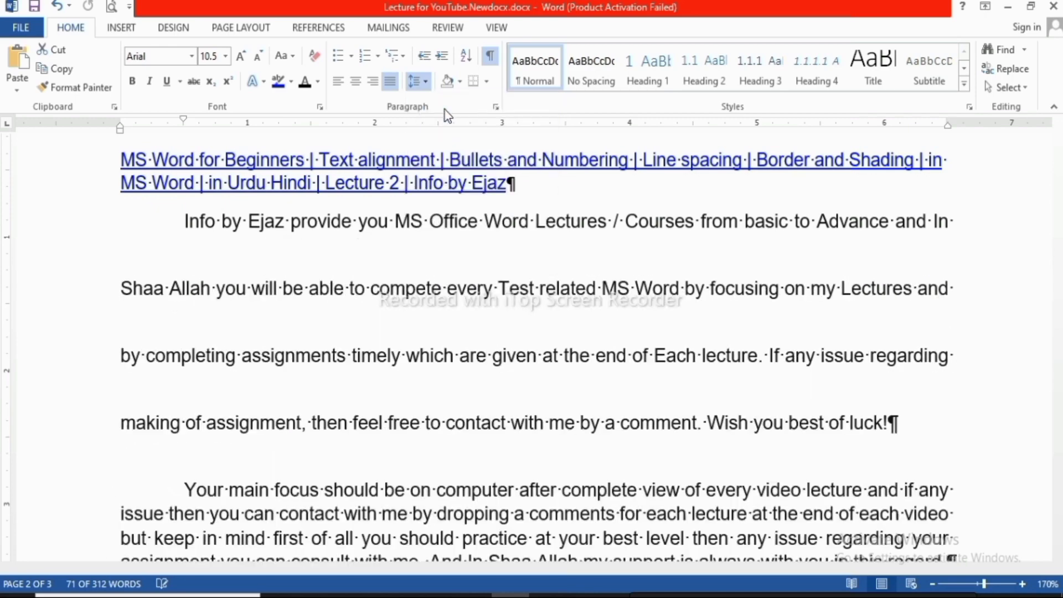
left_click(393, 461)
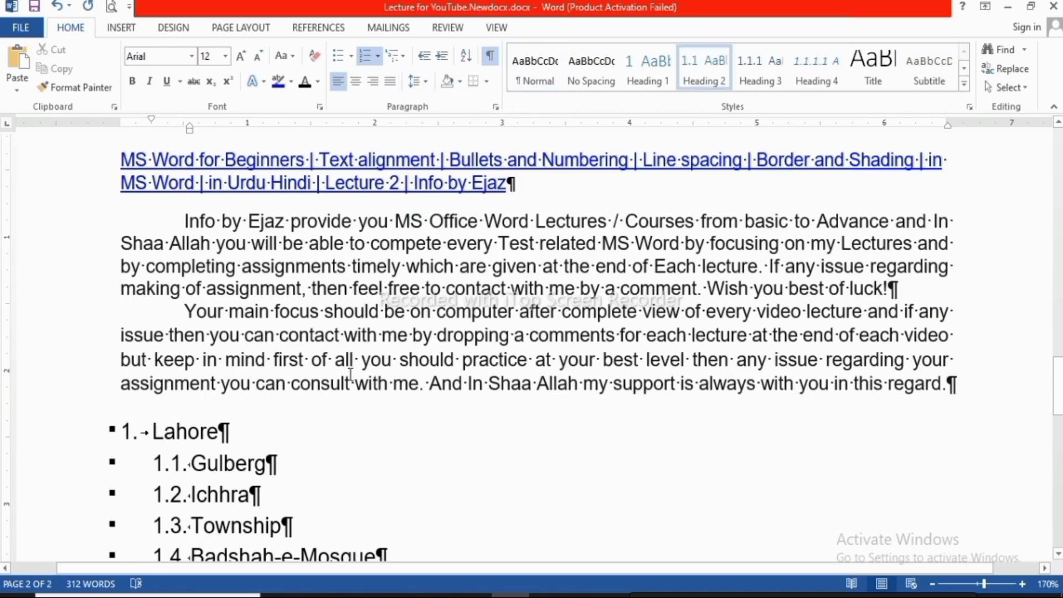
key("ctrl+z")
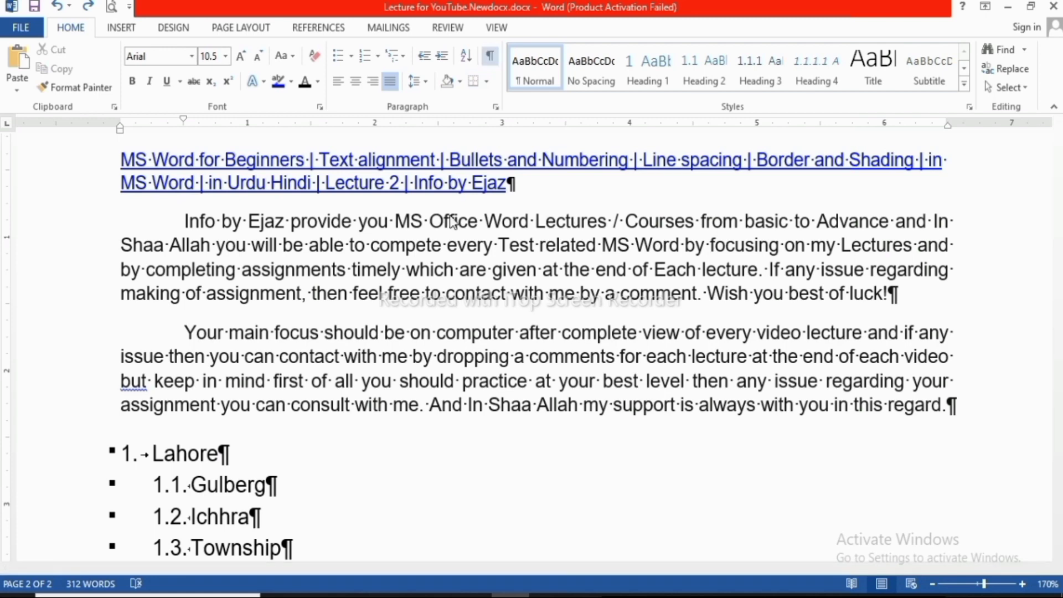
key("ctrl+shift+8")
left_click(402, 270)
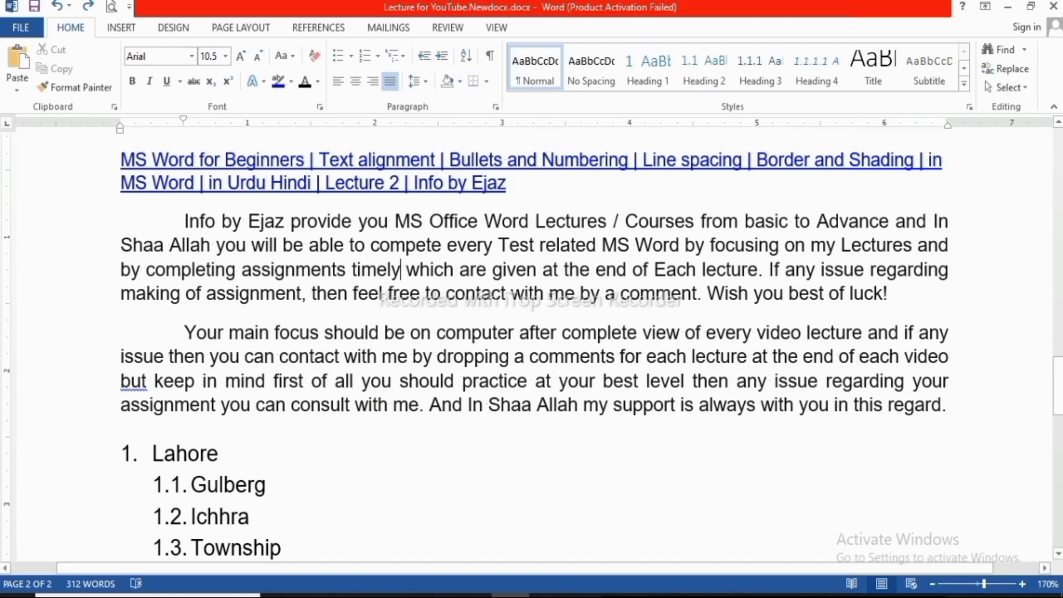
left_click(553, 294)
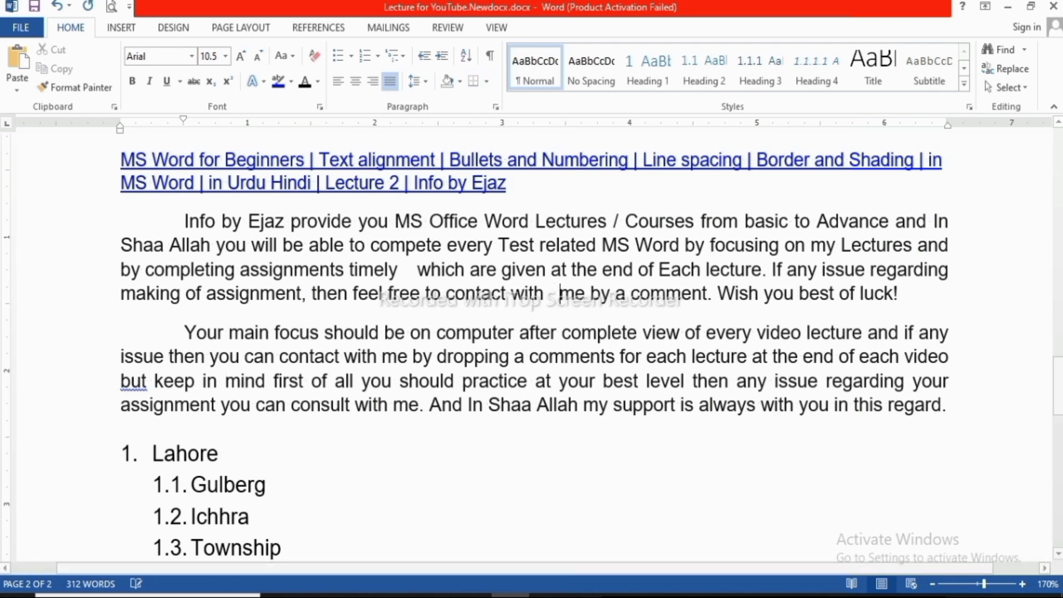
left_click(562, 332)
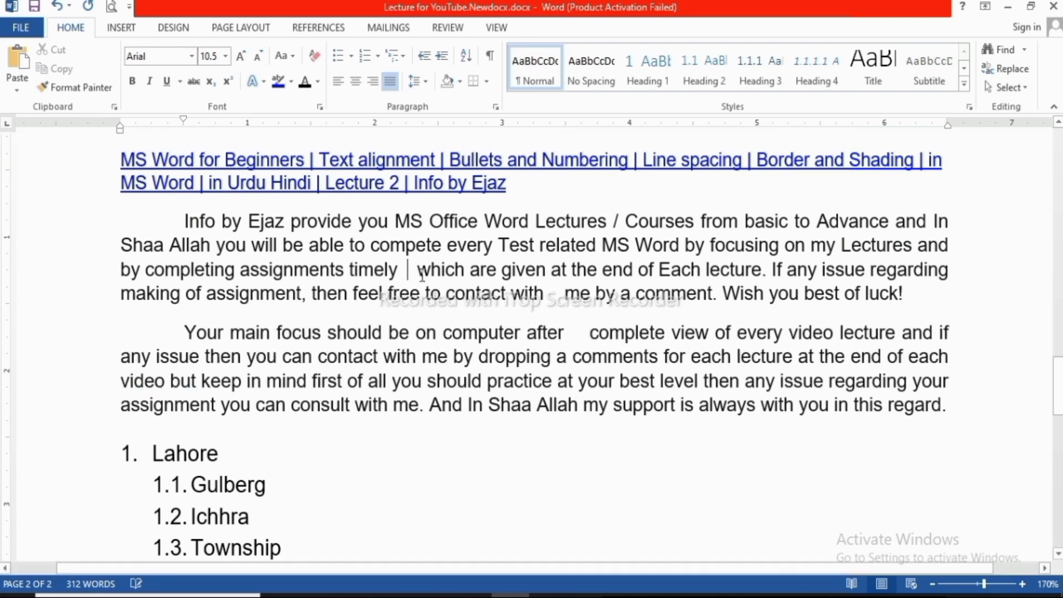
left_click(490, 56)
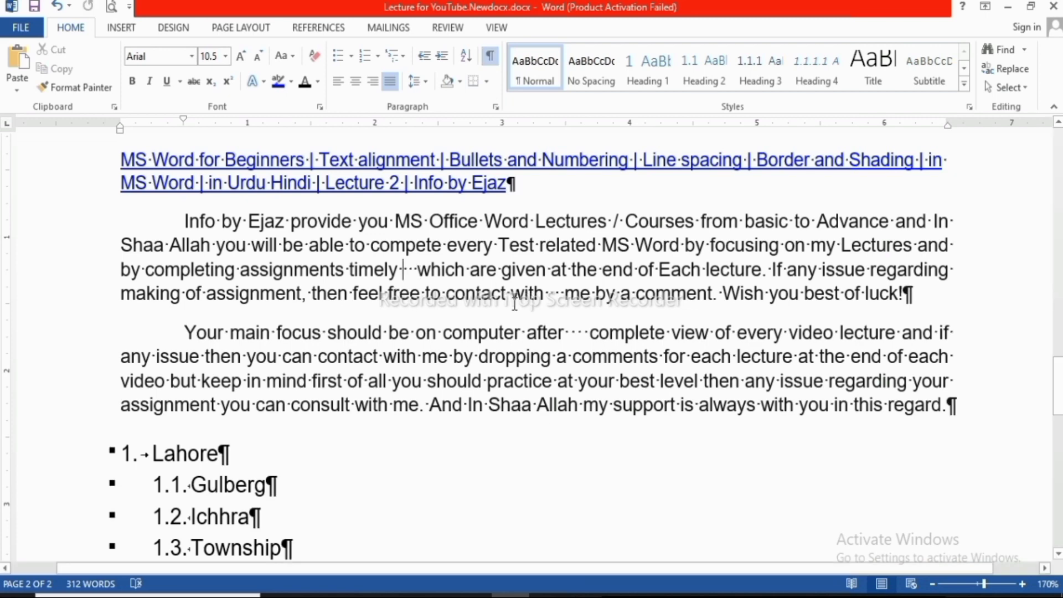
left_click(589, 335)
key("BackSpace")
key("BackSpace")
key("BackSpace")
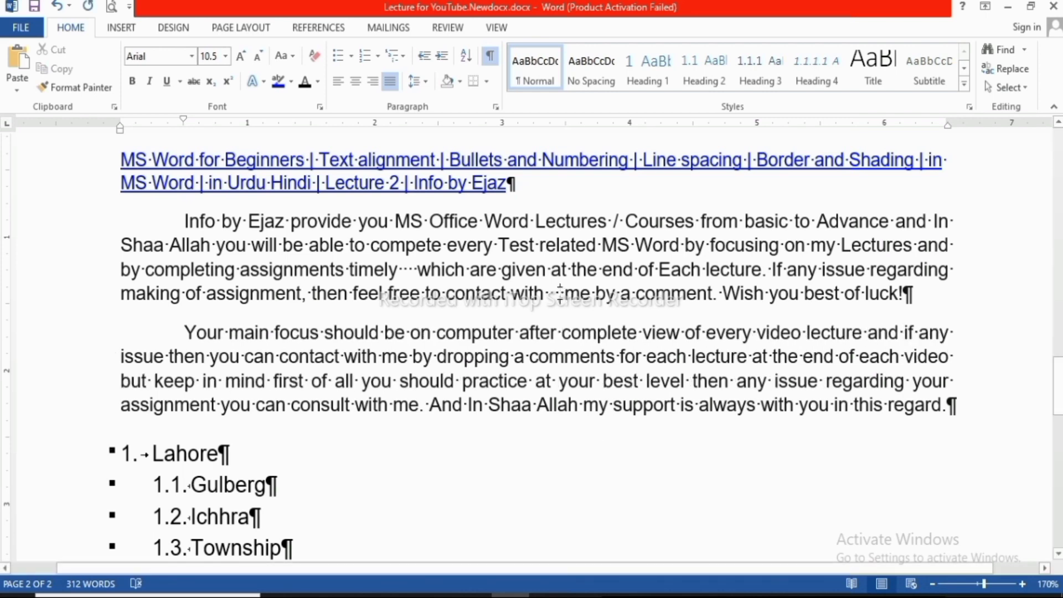
left_click(560, 293)
key("BackSpace")
key("BackSpace")
key("BackSpace")
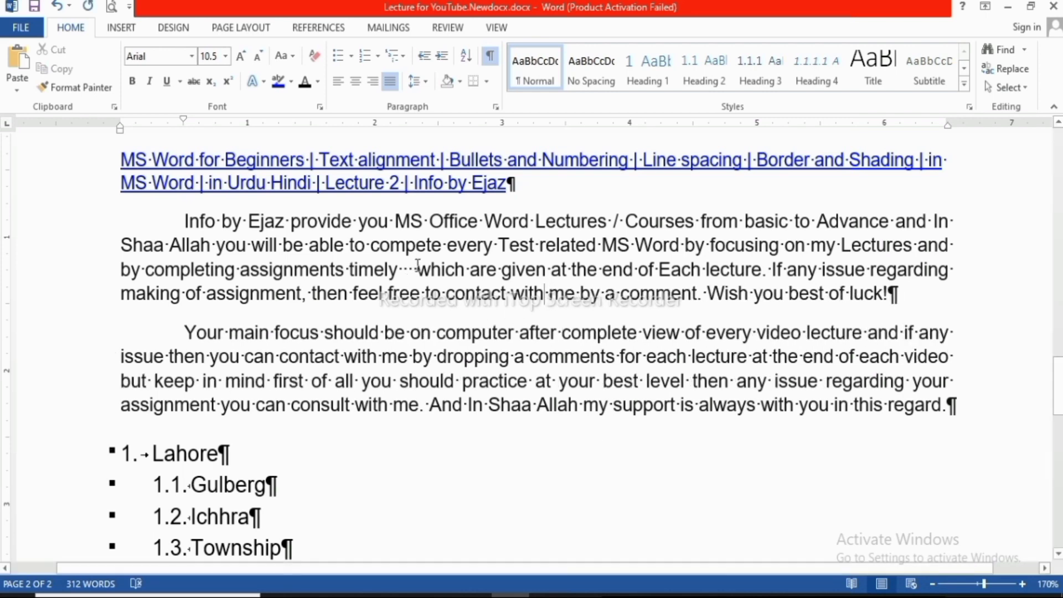
left_click(417, 269)
key("BackSpace")
key("BackSpace")
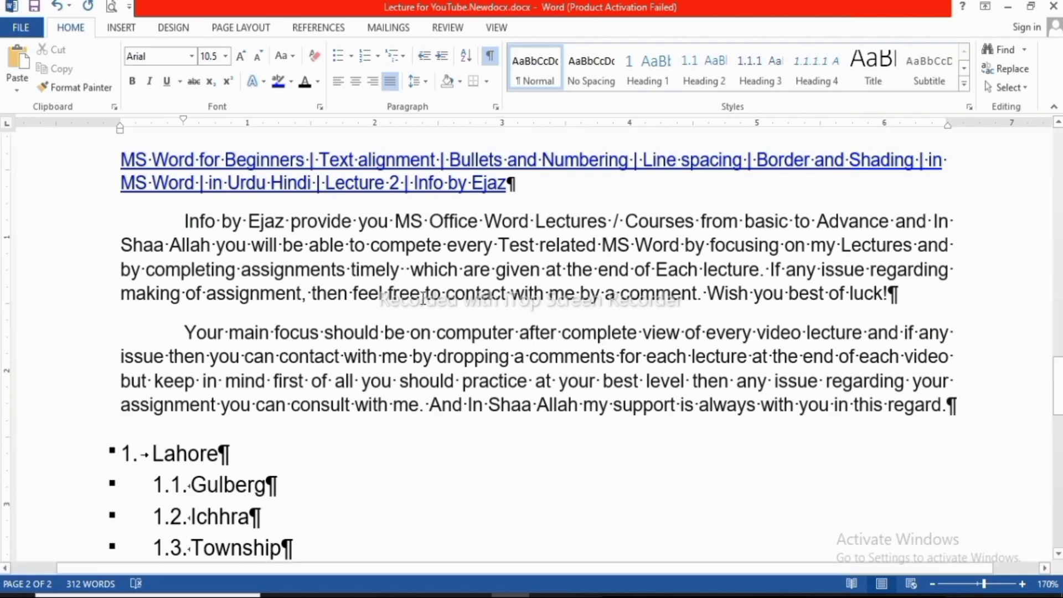
key("BackSpace")
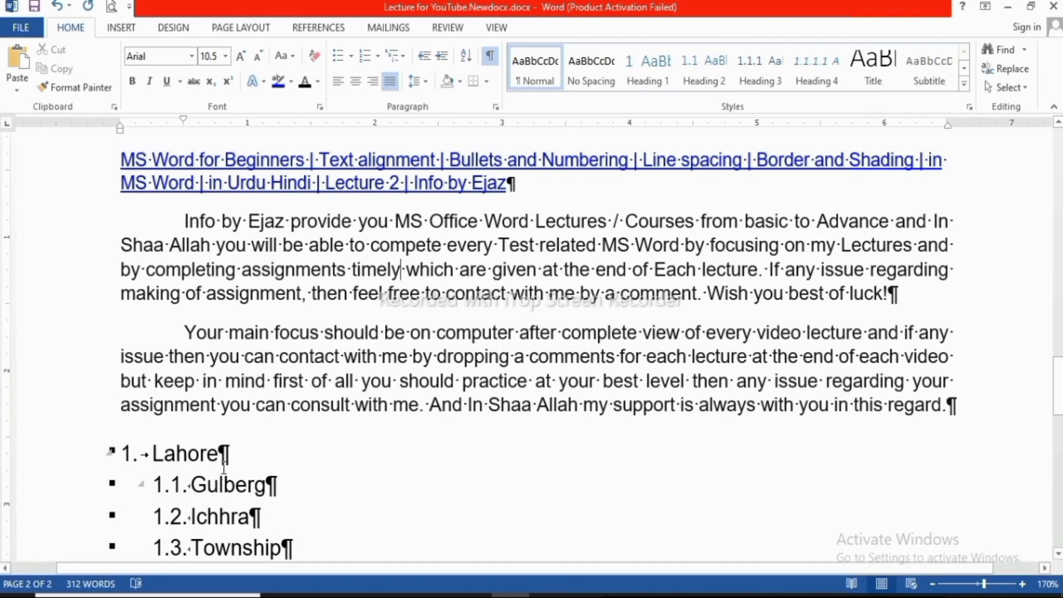
scroll(224, 468, "down", 2)
scroll(311, 417, "down", 1)
scroll(285, 398, "down", 1)
scroll(249, 388, "up", 3)
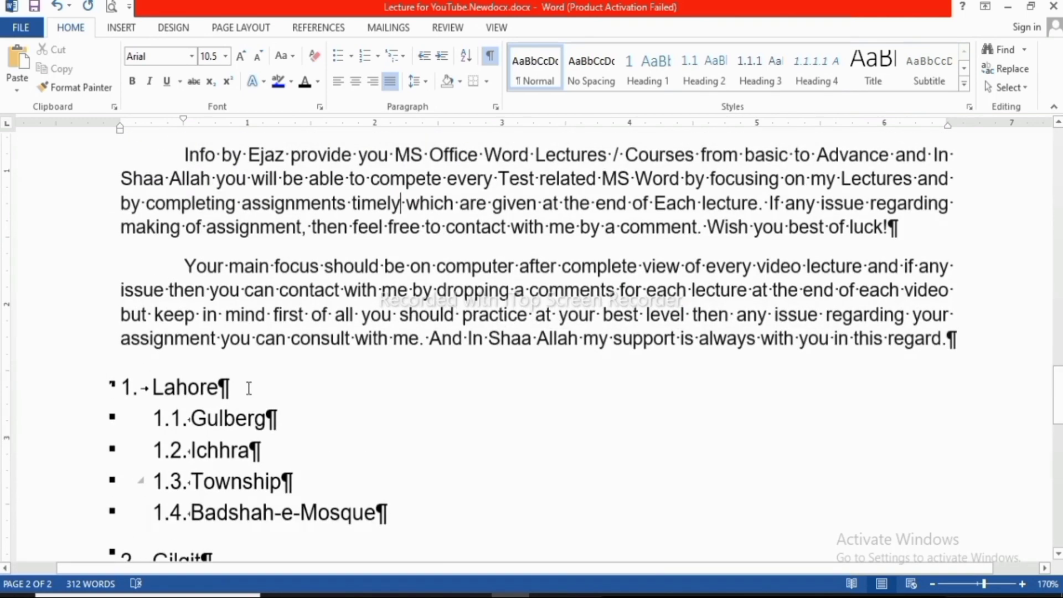
scroll(628, 356, "up", 2)
key("ctrl+shift+8")
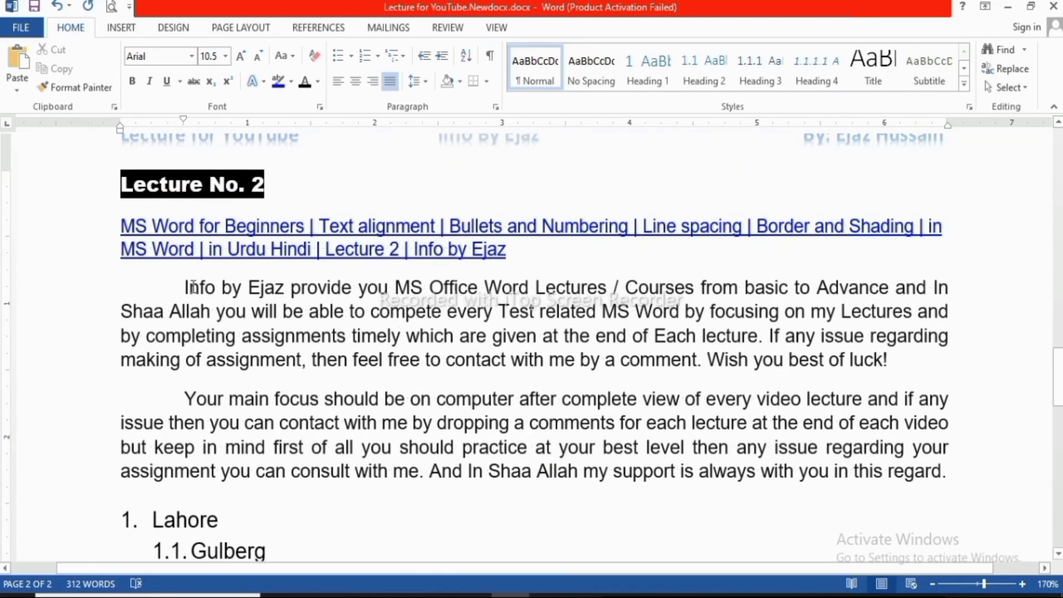
left_click(185, 399)
left_click(443, 56)
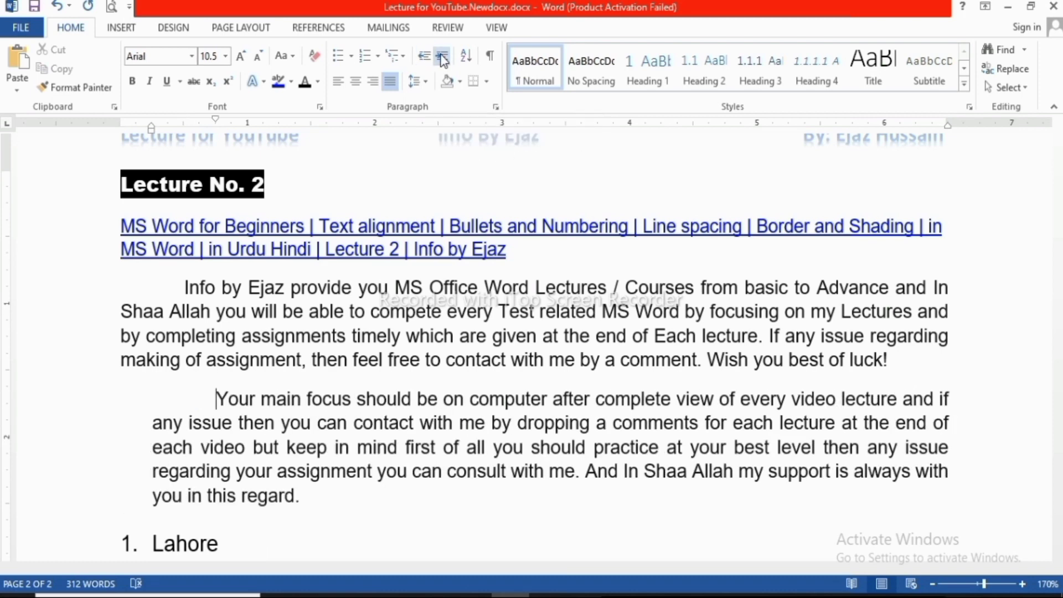
left_click(442, 56)
left_click(443, 56)
left_click(443, 56)
left_click(442, 57)
scroll(490, 220, "down", 2)
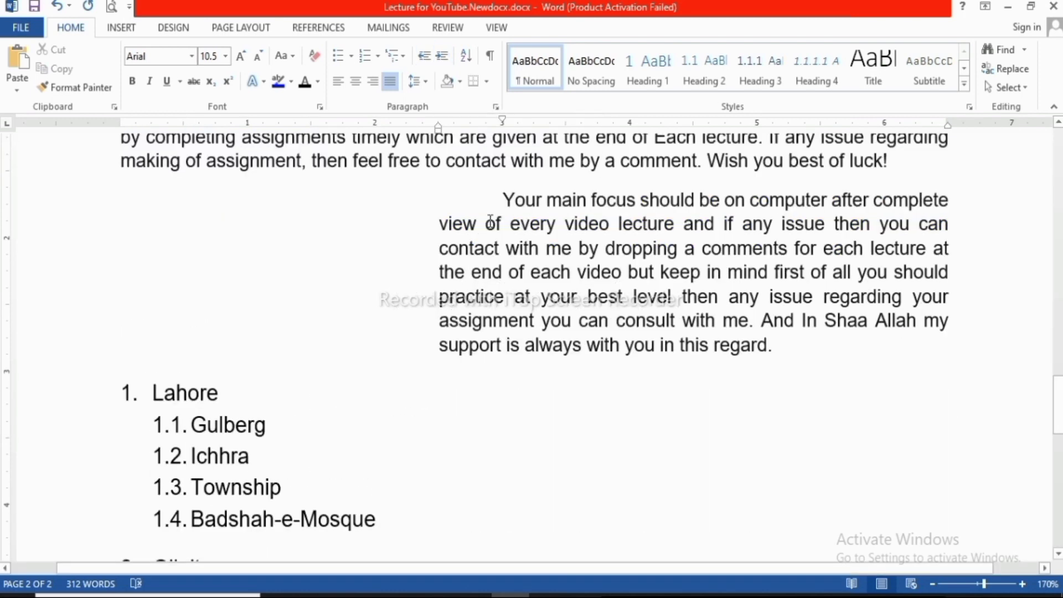
scroll(519, 377, "up", 1)
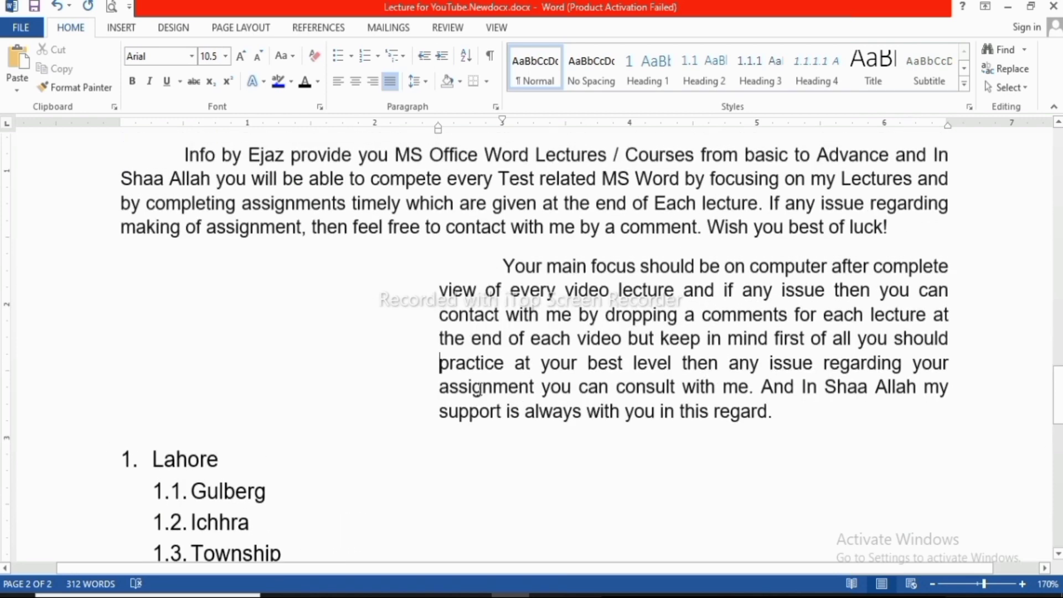
scroll(174, 408, "up", 1)
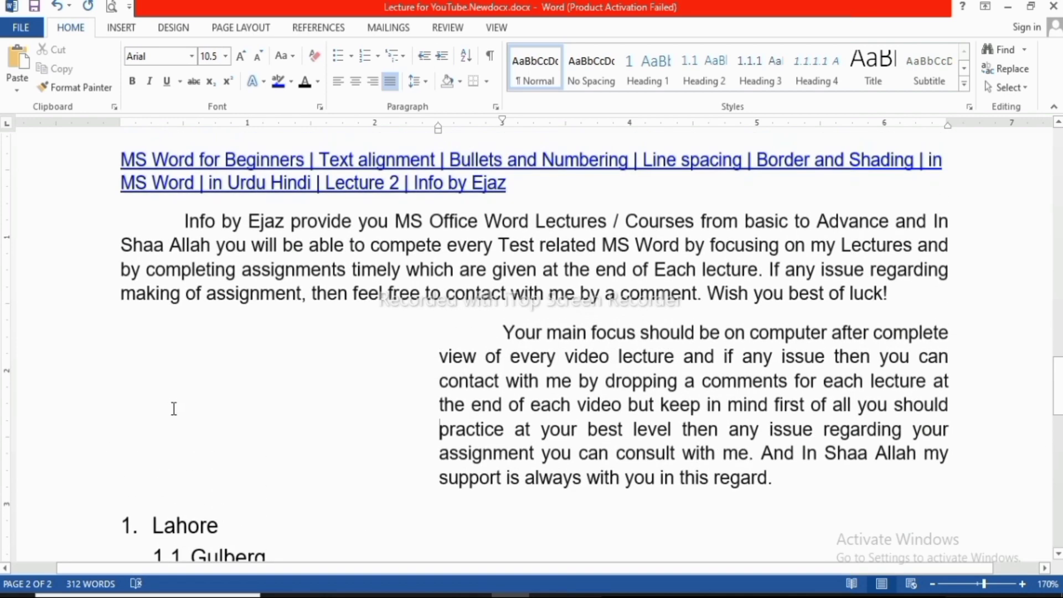
left_click(424, 52)
left_click(424, 52)
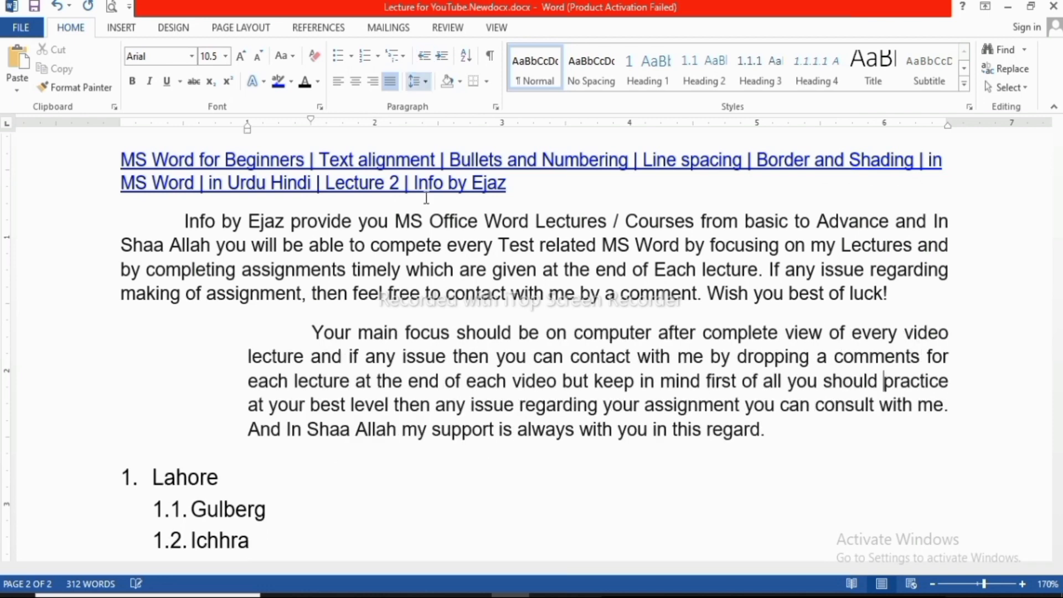
left_click(486, 484)
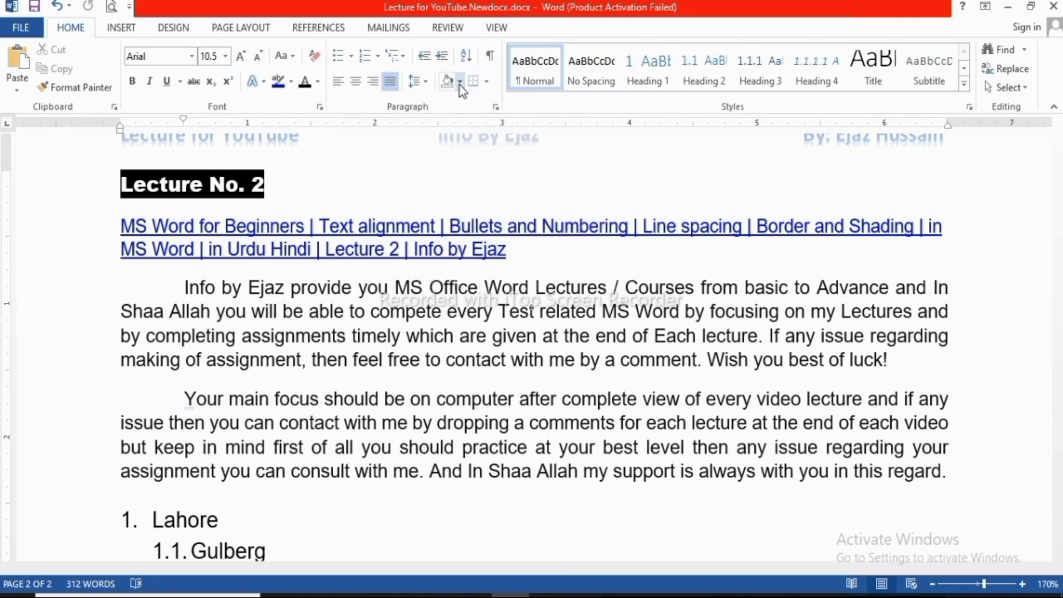
- Select the first two lines of the orange-shaded 'Your main focus' paragraph, ending at 'each video'
left_click_drag(183, 285, 886, 359)
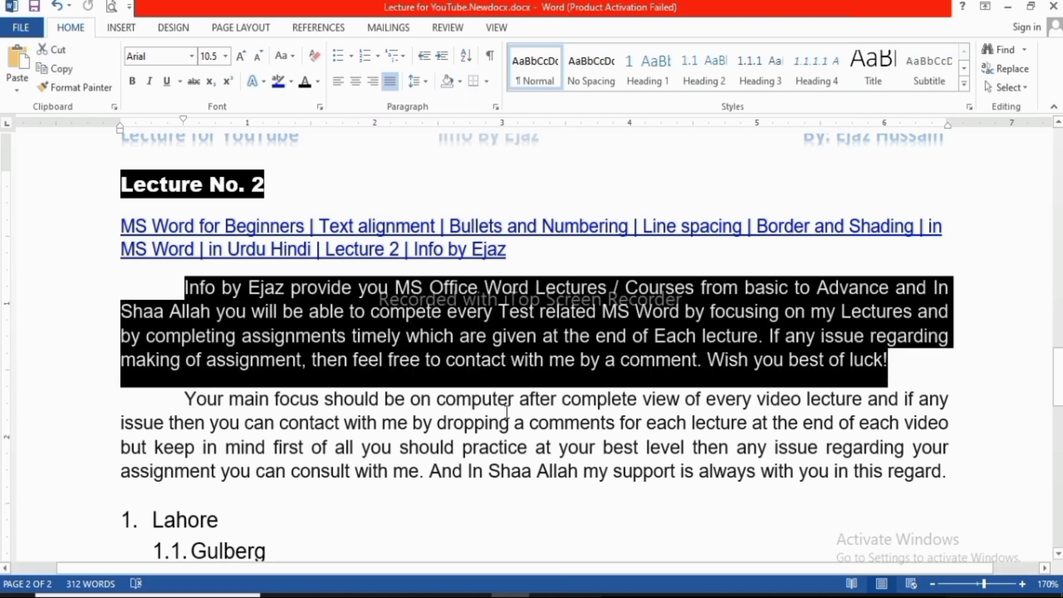
mouse_move(183, 398)
left_mouse_down()
mouse_move(952, 459)
mouse_move(959, 431)
left_mouse_up()
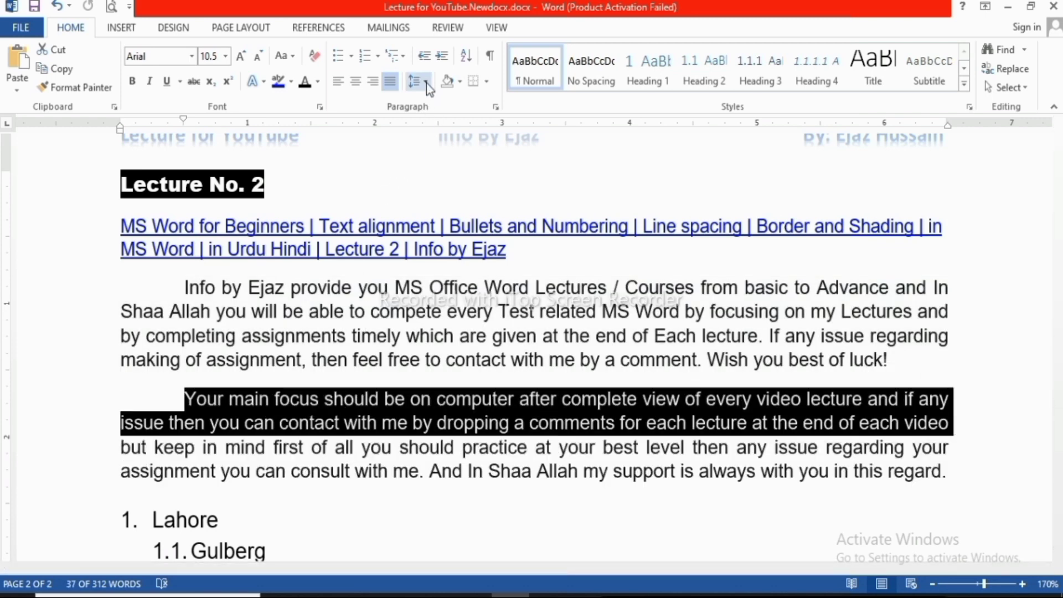
left_click(461, 81)
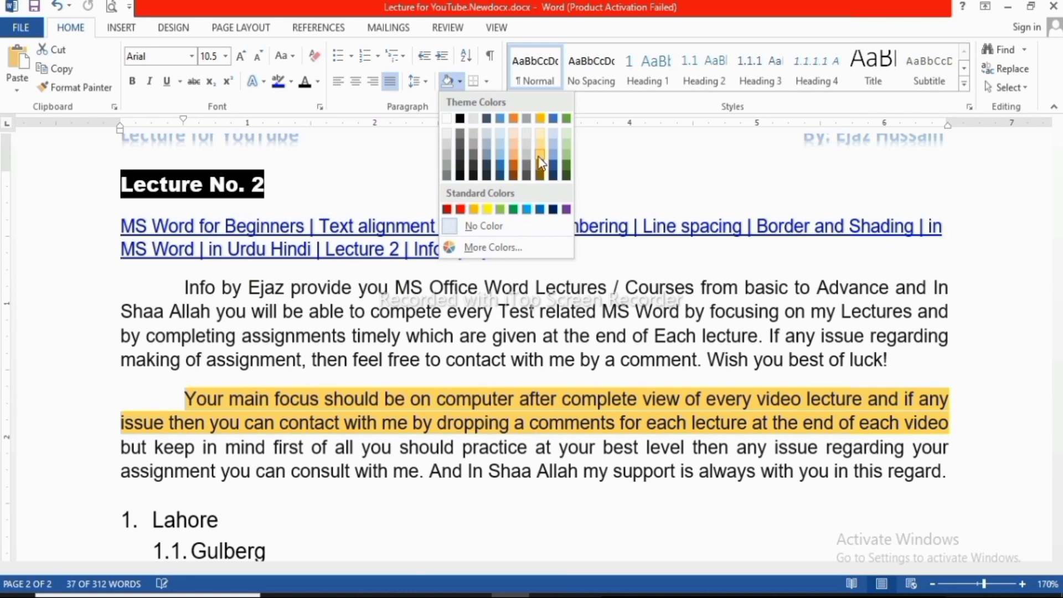
left_click(530, 194)
left_click(371, 443)
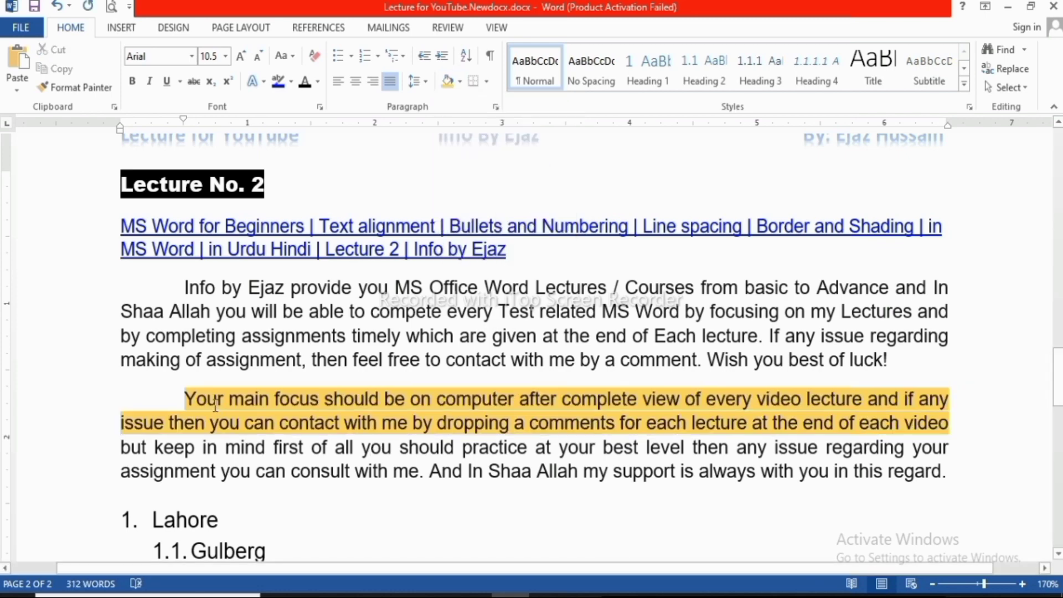
left_click_drag(185, 399, 951, 417)
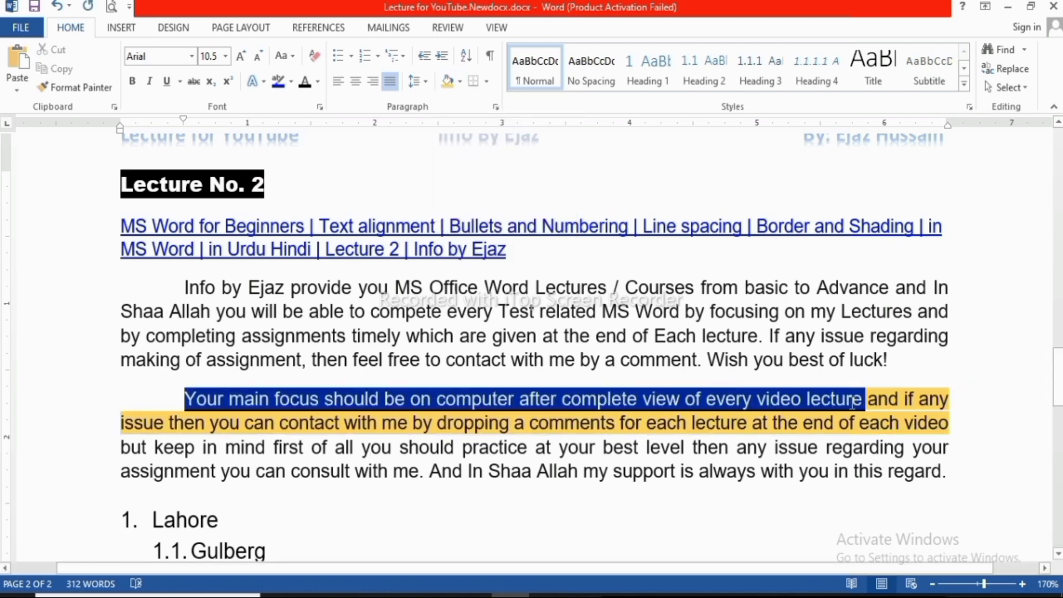
- Open Borders and Shading from the Borders list, checking Page Border before returning to Borders
left_click(486, 82)
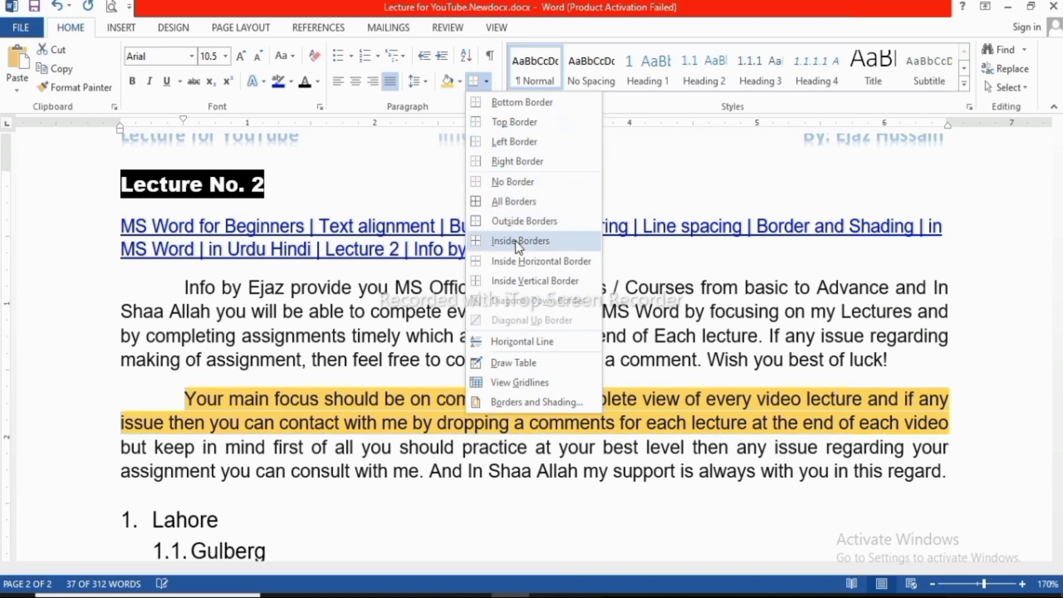
left_click(518, 404)
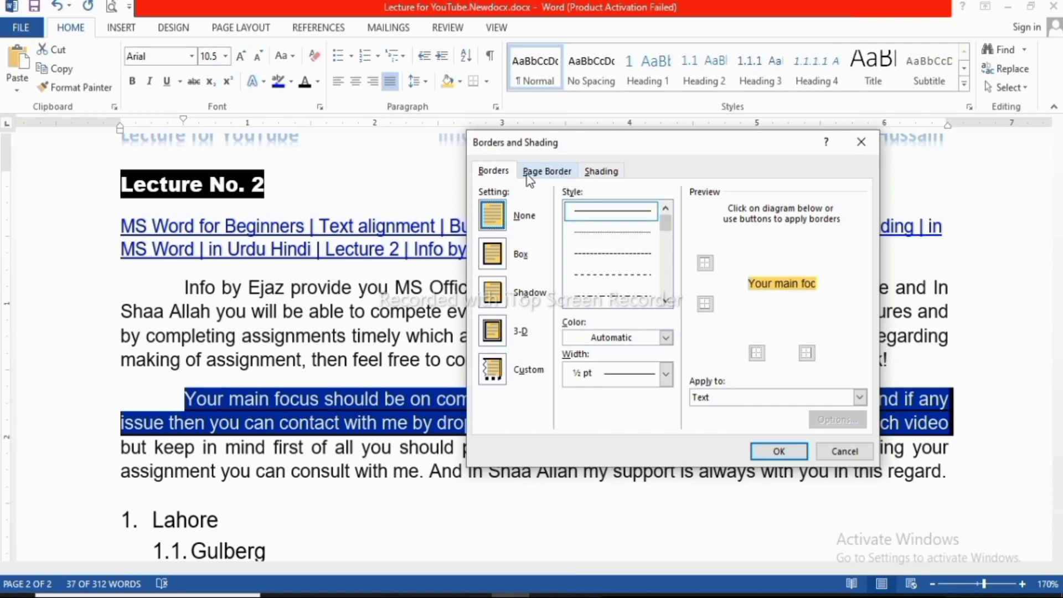
left_click(546, 171)
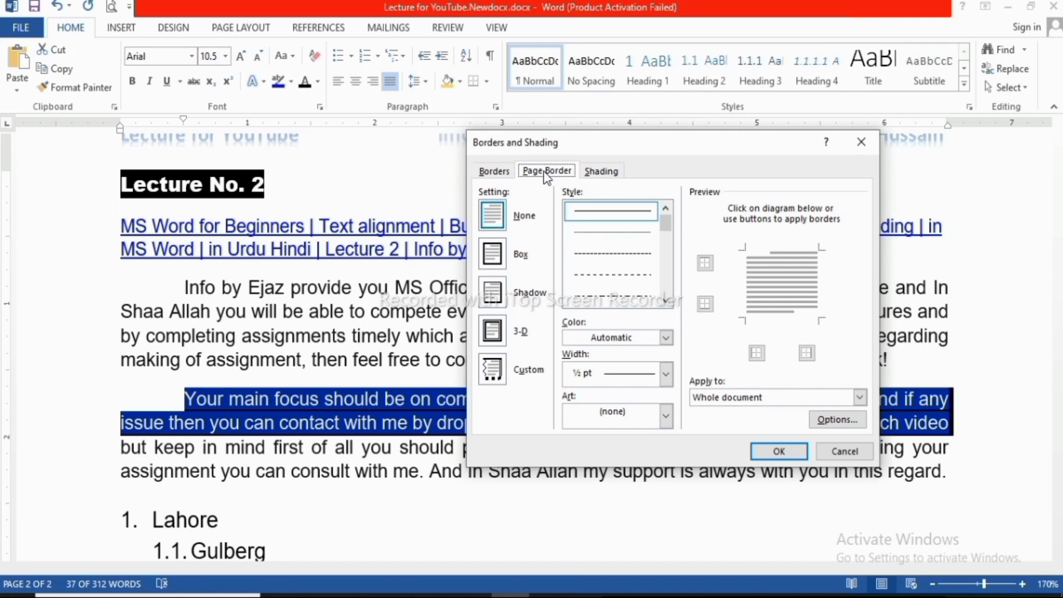
left_click(491, 172)
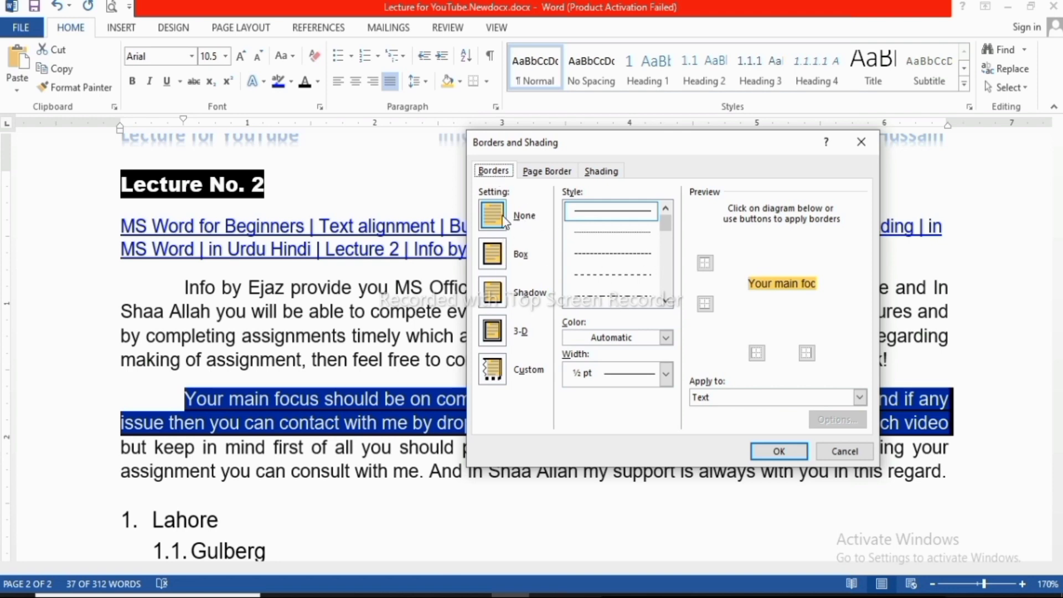
- Choose the Box border setting after trying Shadow and 3-D
left_click(492, 252)
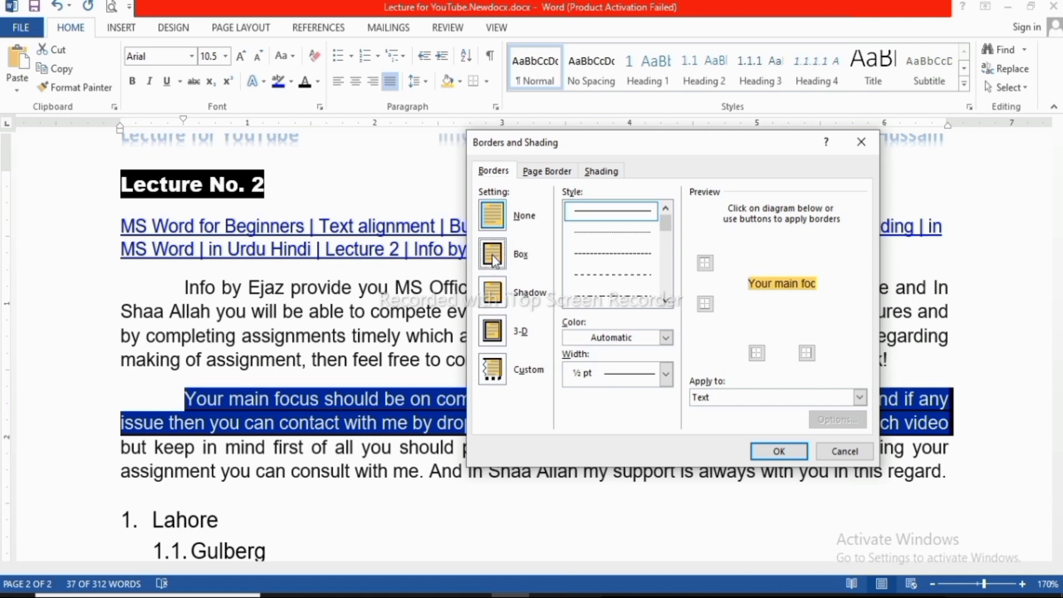
left_click(497, 294)
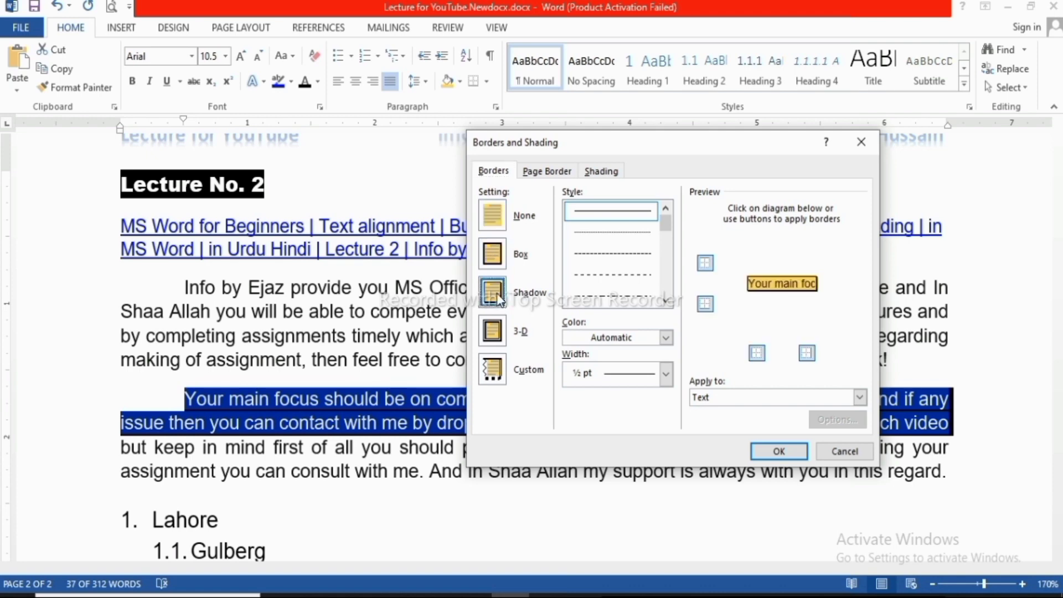
left_click(493, 330)
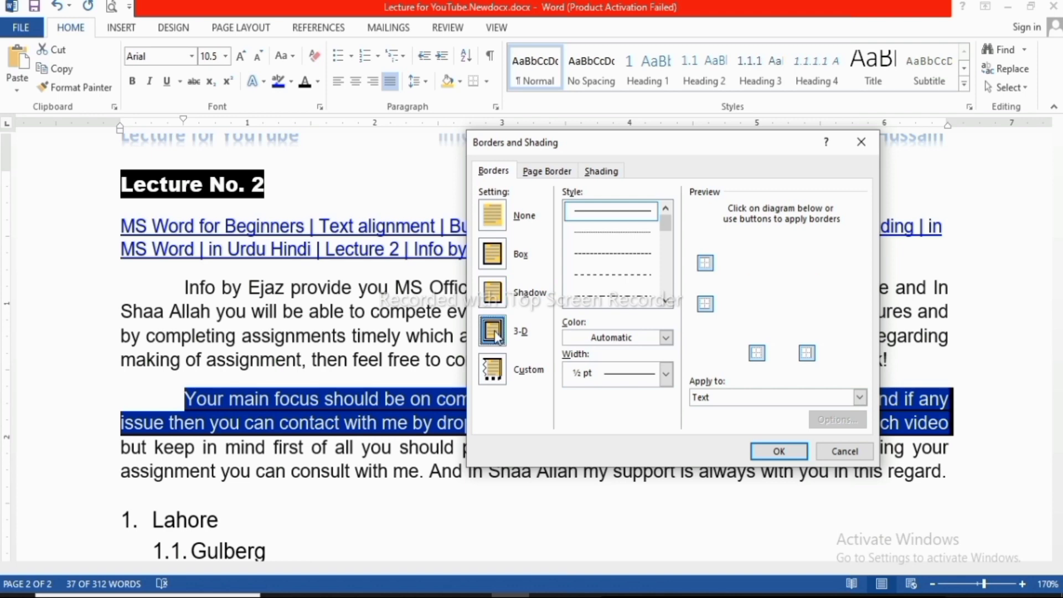
left_click(495, 296)
left_click(500, 256)
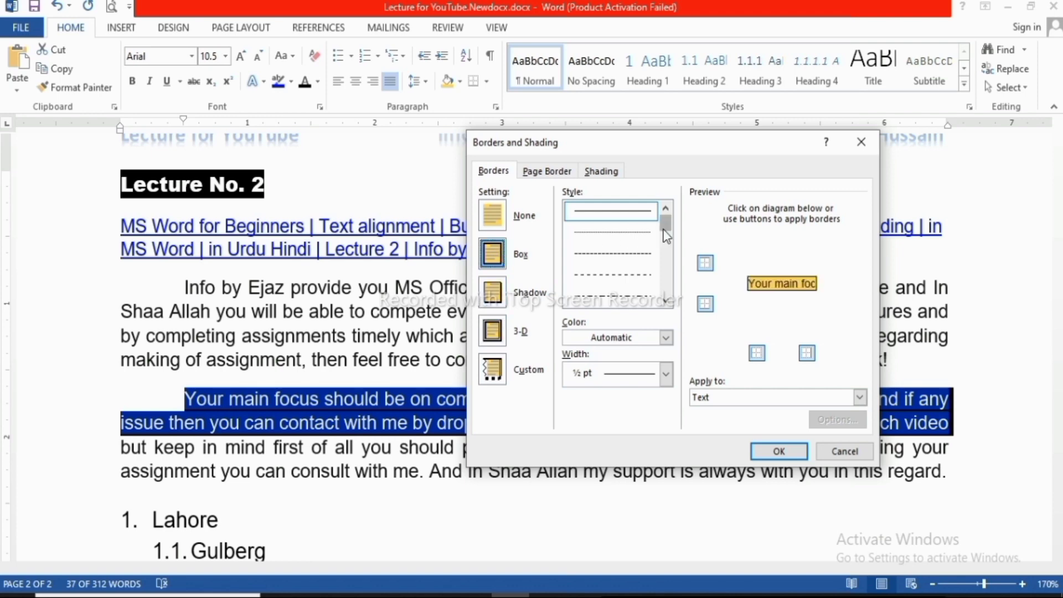
- Try a 1 pt width and a blue colour for the border
scroll(669, 287, "down", 1)
scroll(669, 287, "down", 1)
scroll(669, 287, "down", 1)
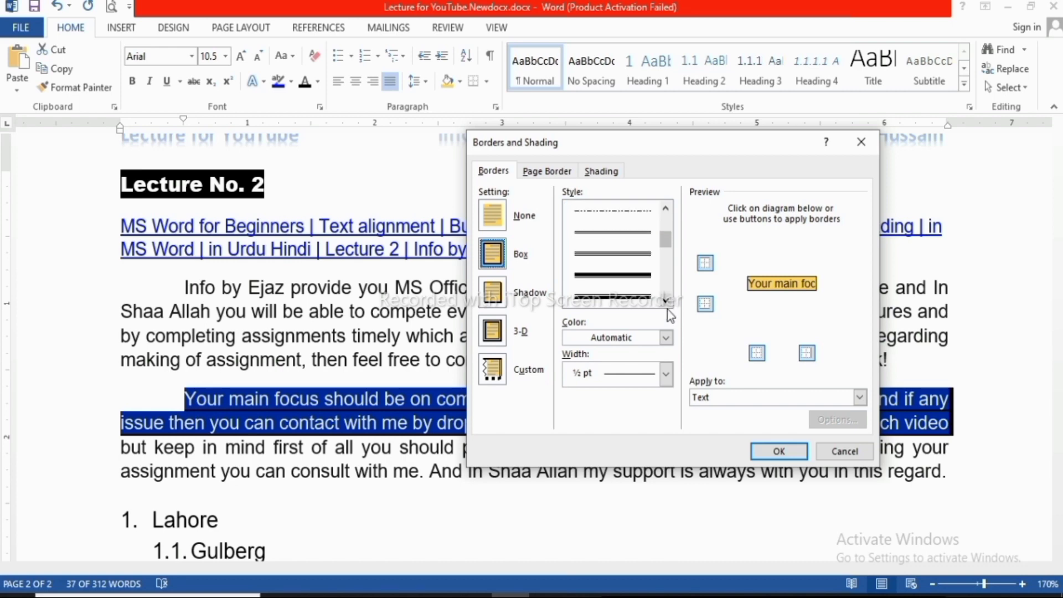
left_click(666, 338)
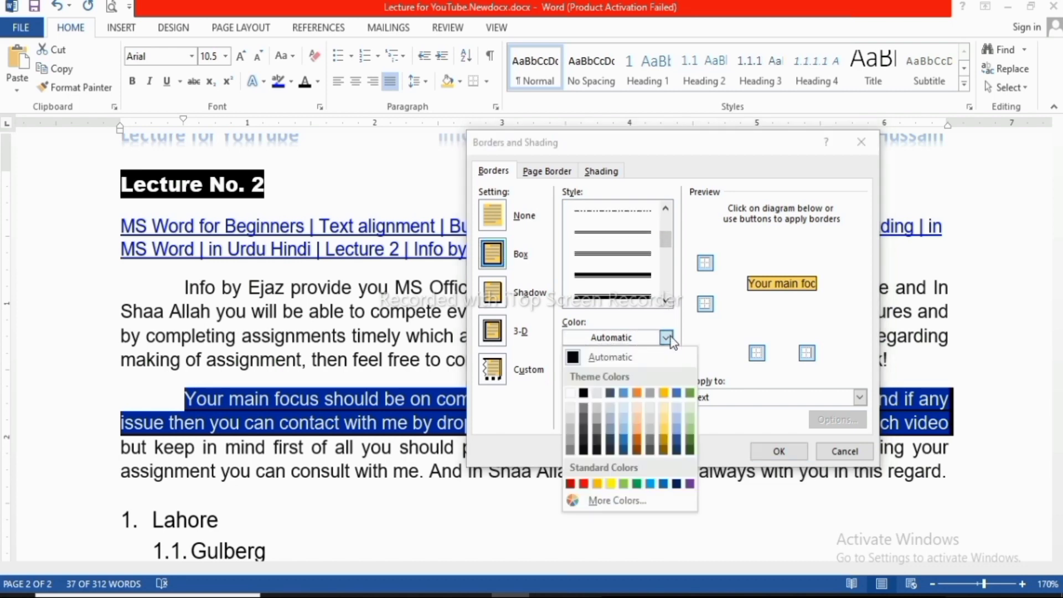
left_click(666, 337)
left_click(667, 373)
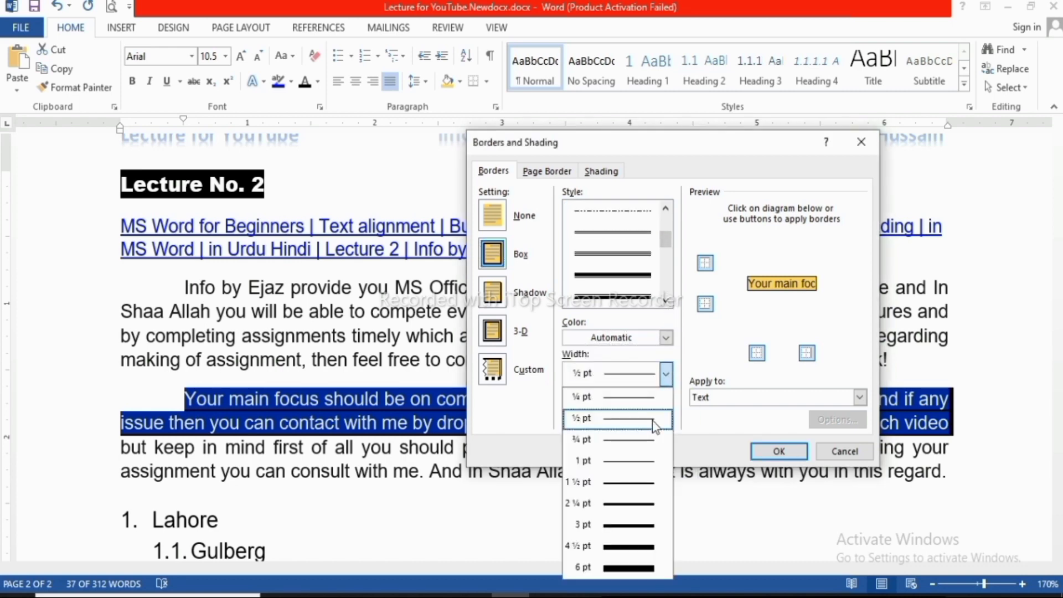
left_click(645, 462)
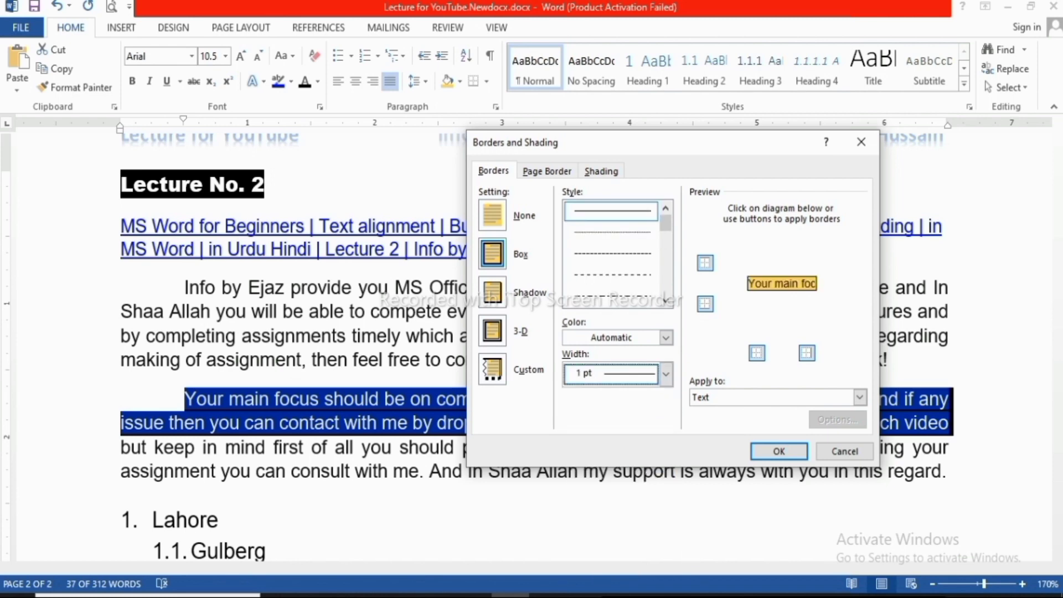
left_click(666, 337)
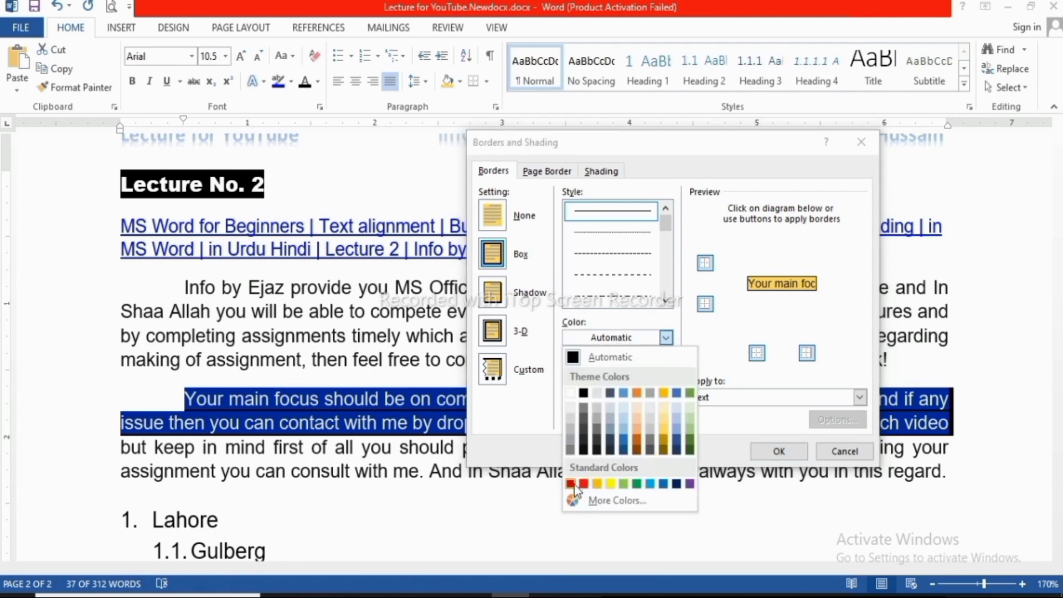
left_click(652, 485)
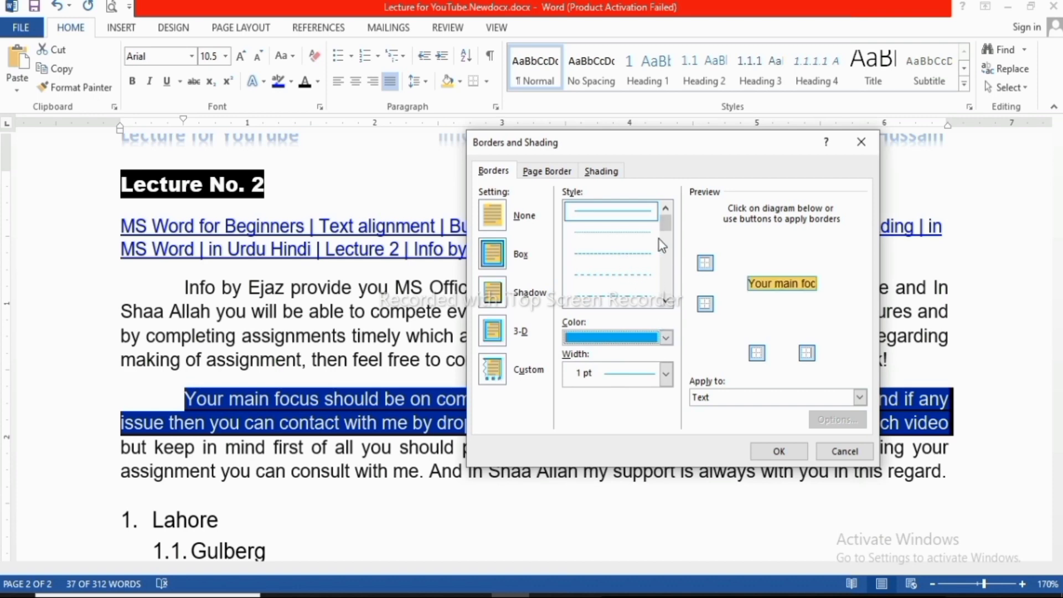
- Switch the border to a dashed line style in red
mouse_move(668, 231)
left_mouse_down()
mouse_move(671, 250)
mouse_move(667, 227)
left_mouse_up()
left_click(634, 257)
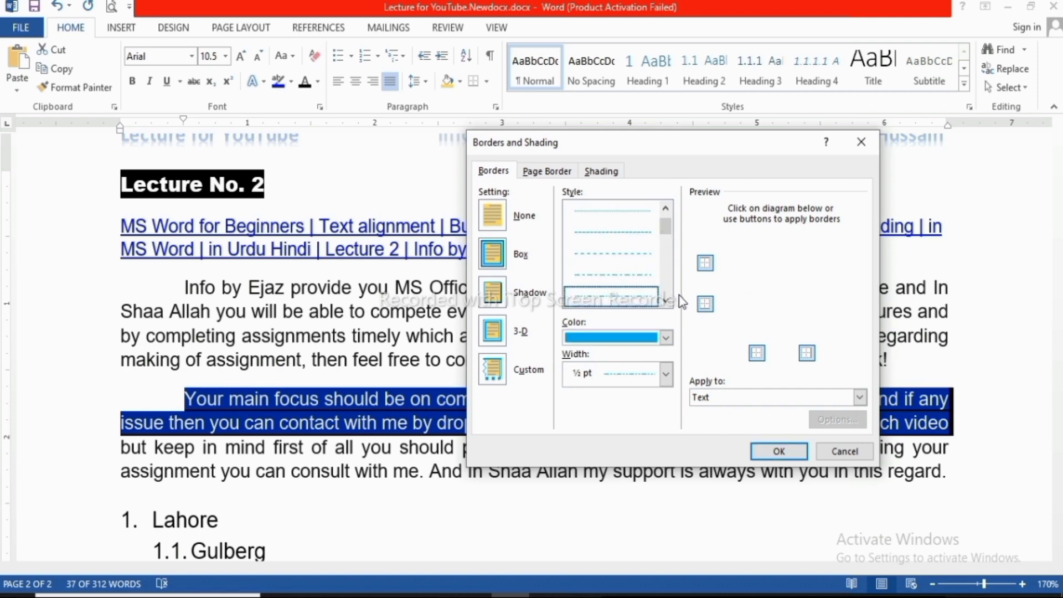
left_click(668, 374)
left_click(667, 338)
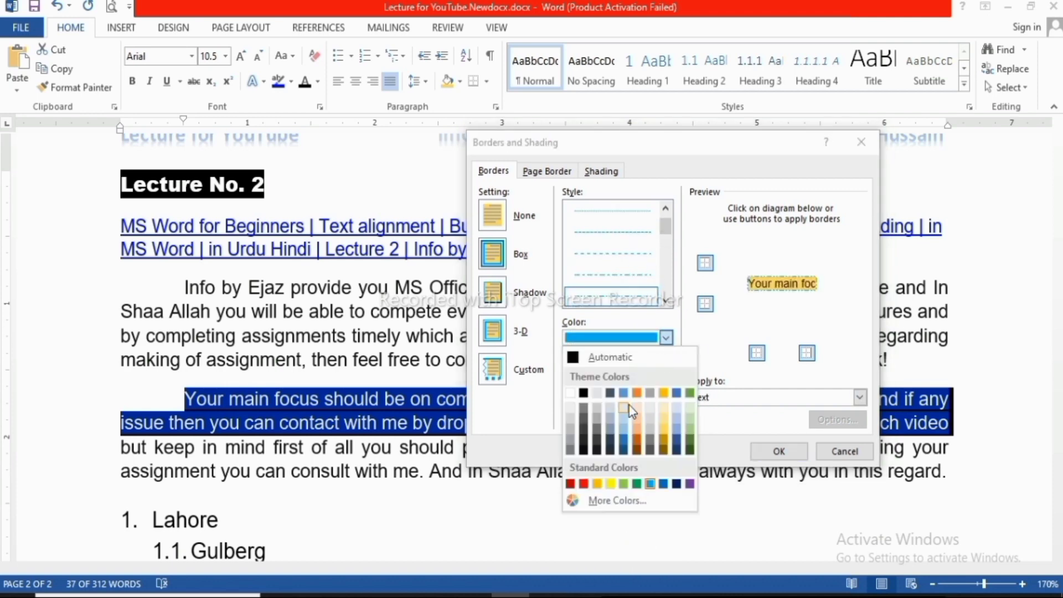
left_click(572, 484)
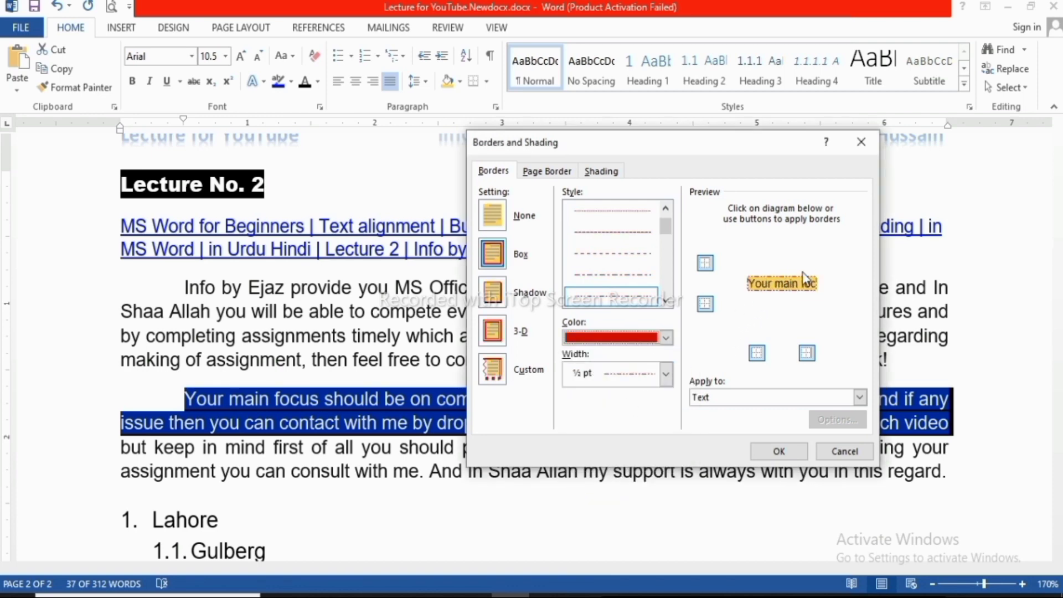
- Apply the red dashed border to Text only and confirm with OK
left_click(860, 397)
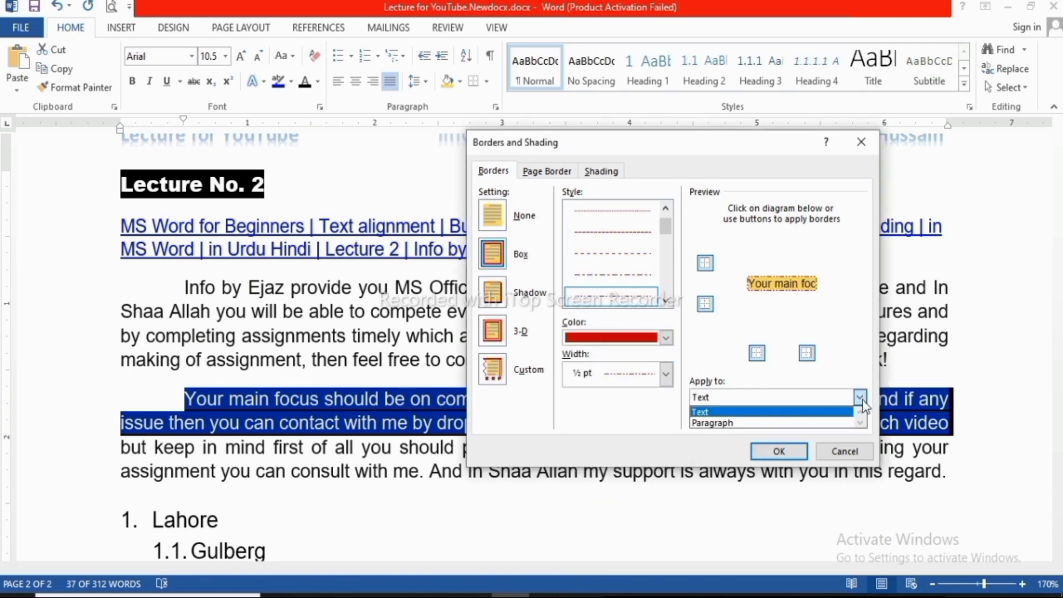
left_click(716, 424)
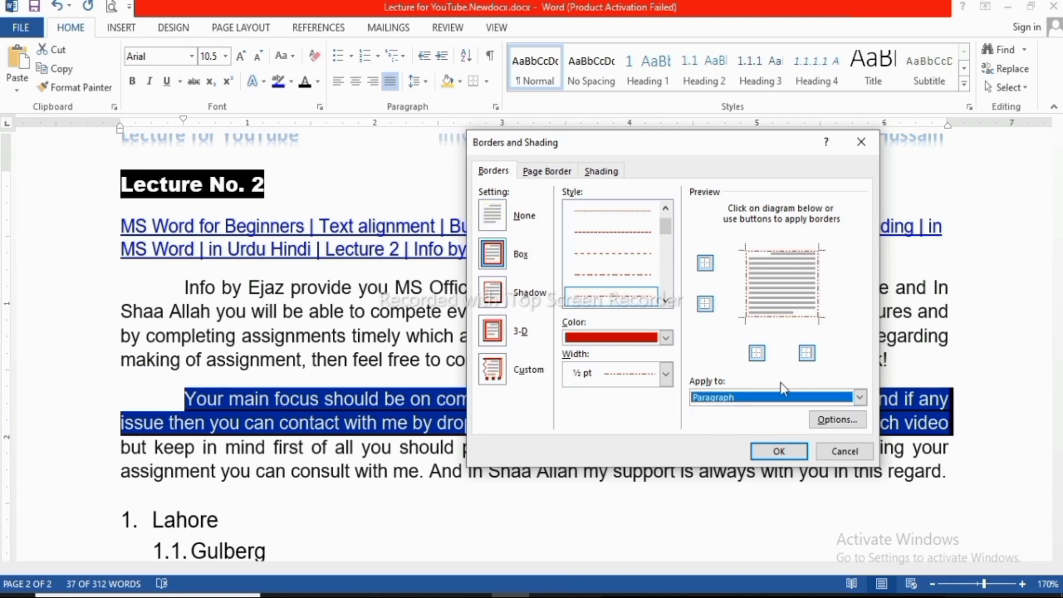
left_click(860, 398)
left_click(698, 411)
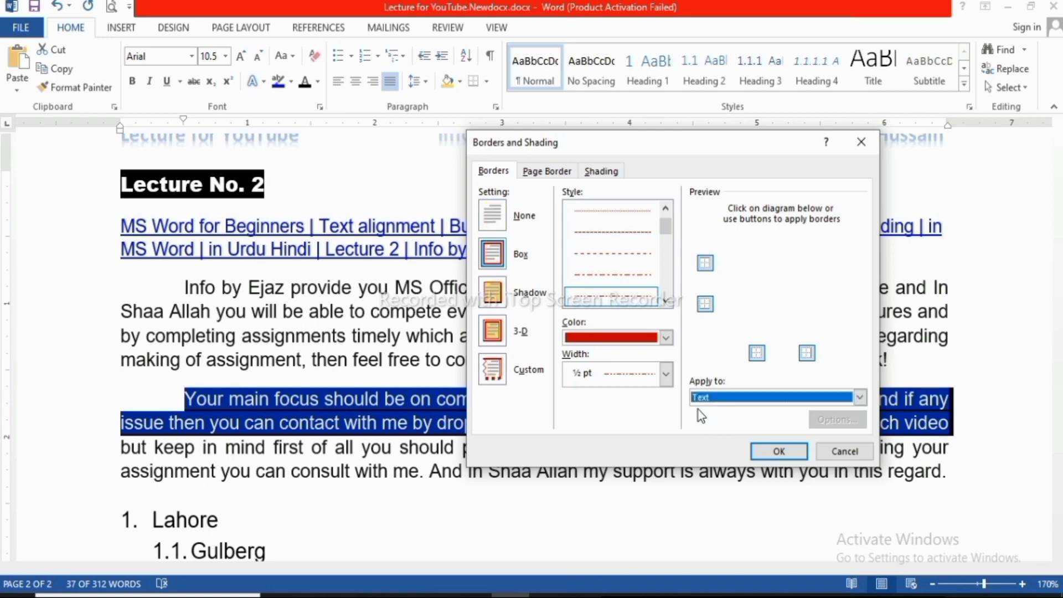
left_click(789, 451)
left_click(570, 475)
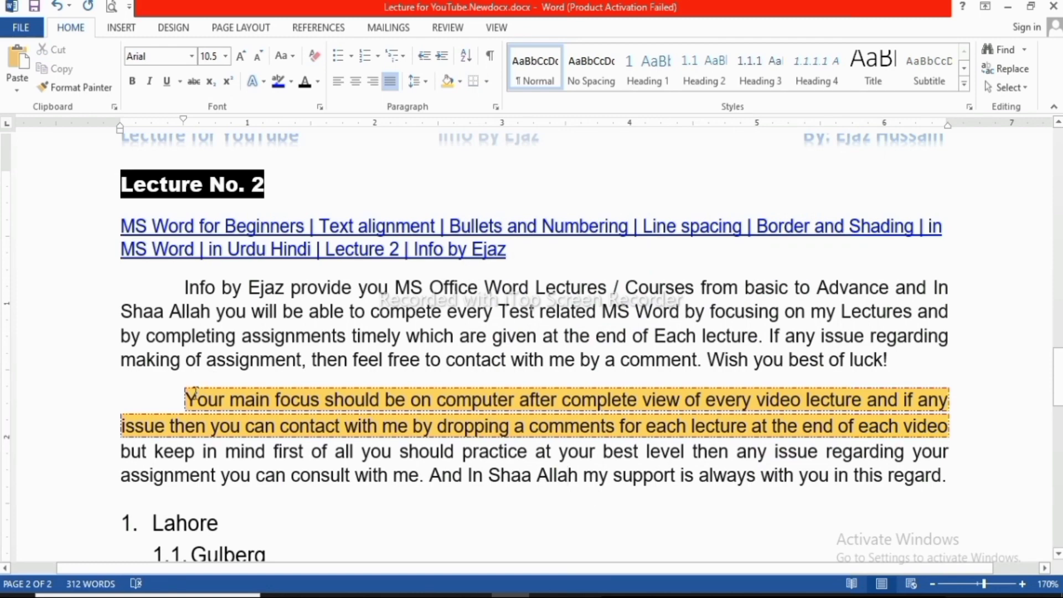
mouse_move(186, 399)
left_mouse_down()
mouse_move(896, 421)
mouse_move(942, 409)
left_mouse_up()
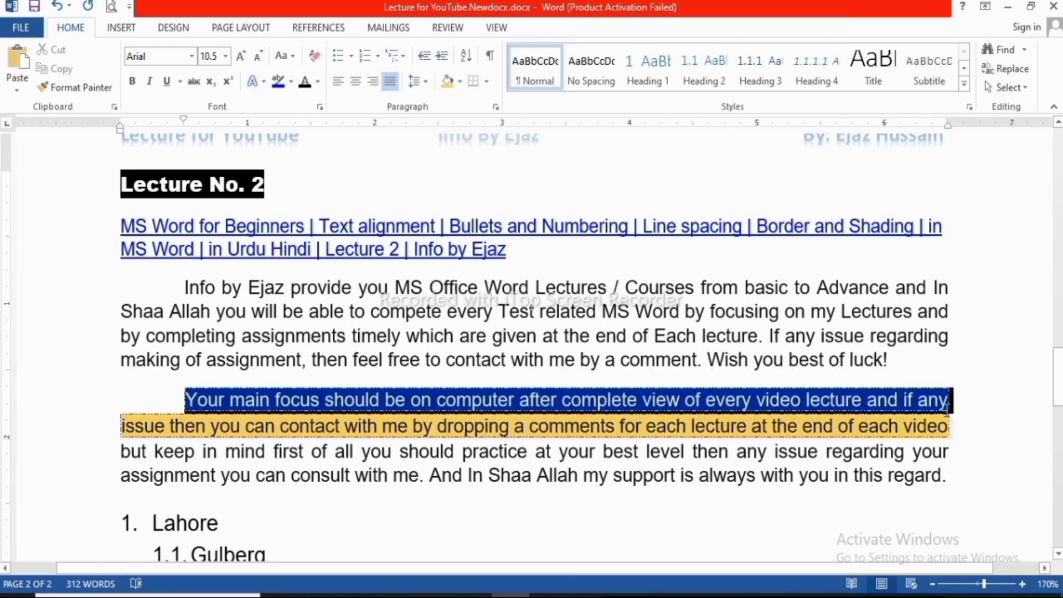